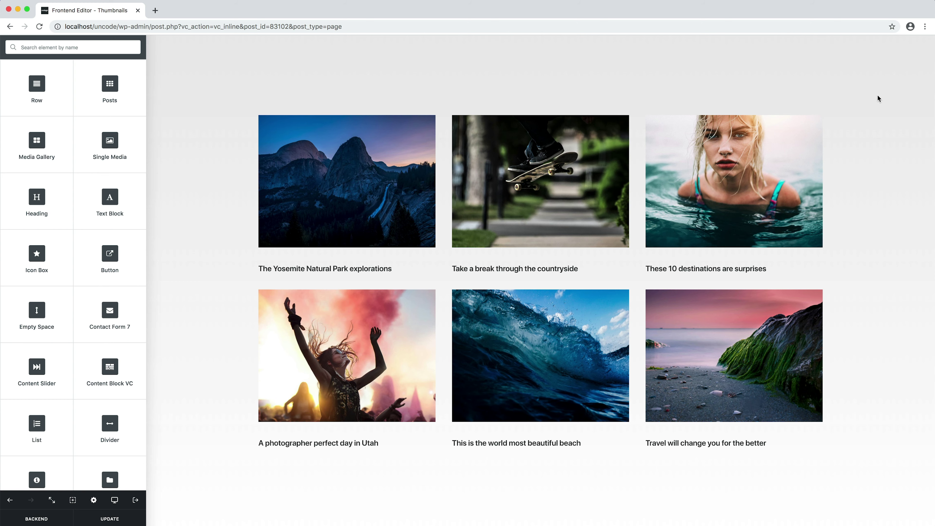
Open the Posts module's query options and set its post type to Portfolio instead of Post
scroll(879, 99, down, 10)
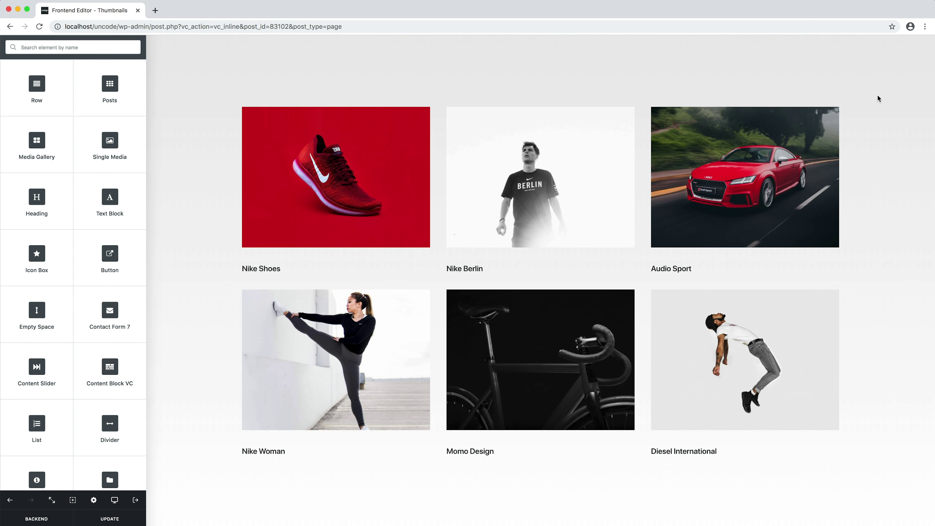
scroll(879, 98, up, 10)
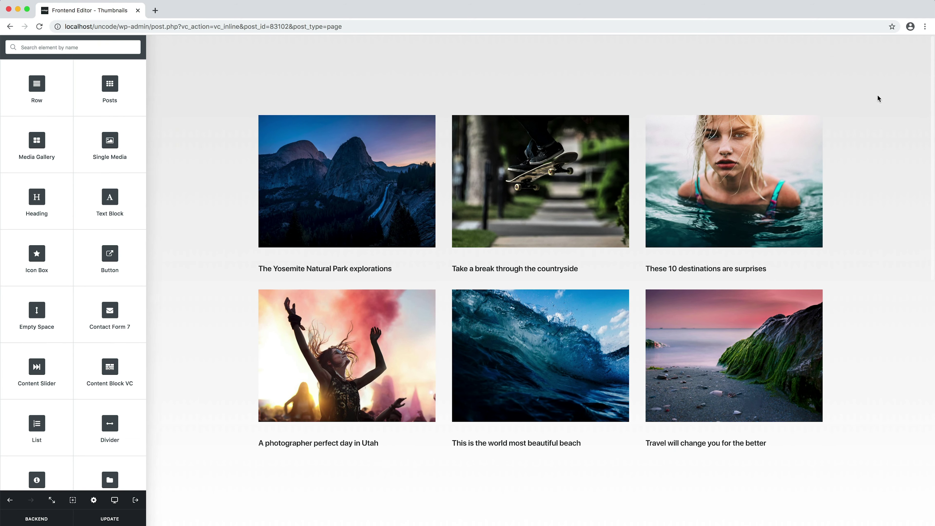
mouse_move(733, 206)
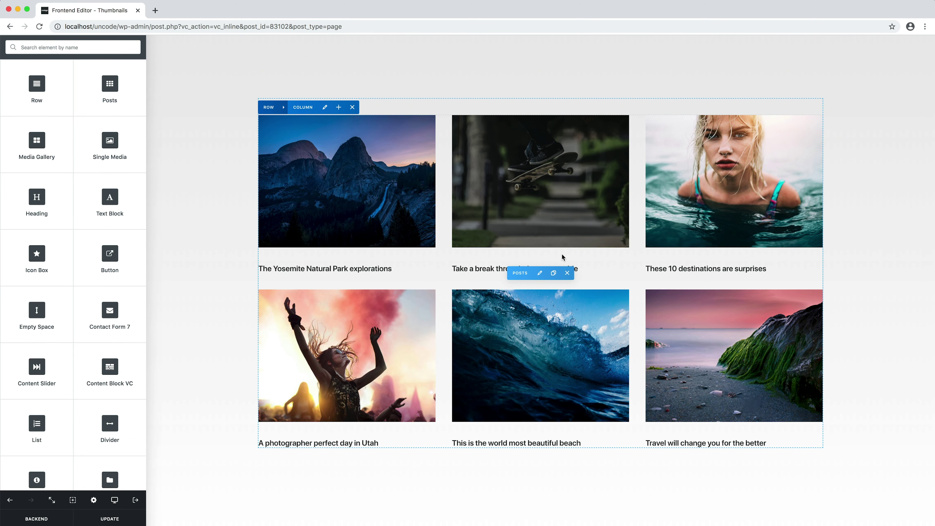
click(540, 273)
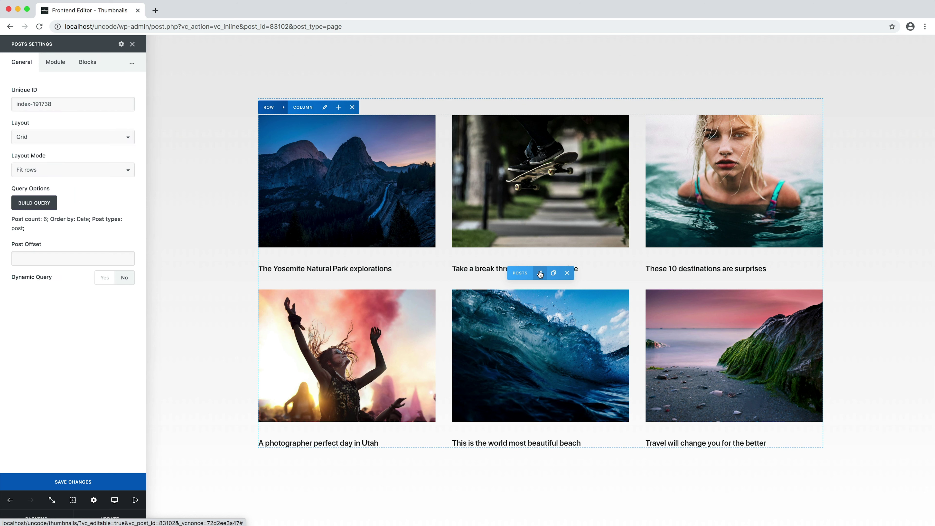
click(51, 211)
click(15, 264)
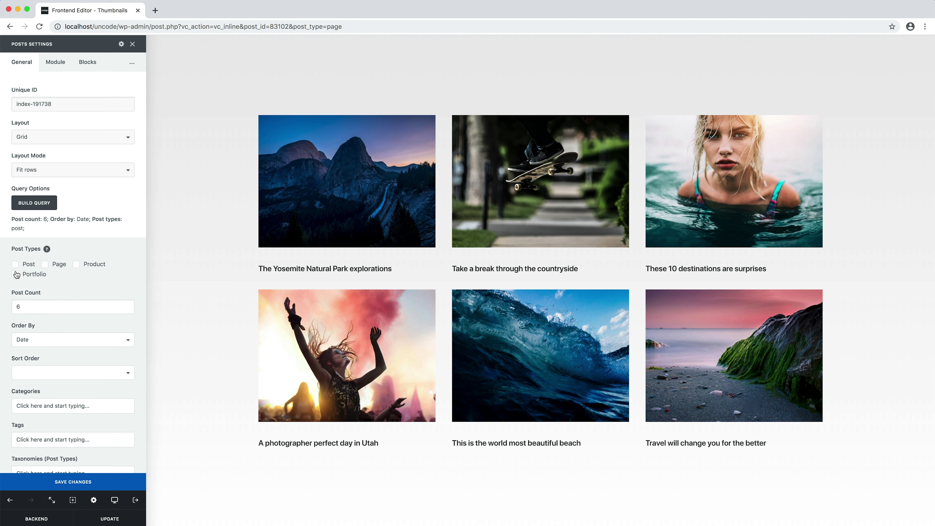
click(15, 274)
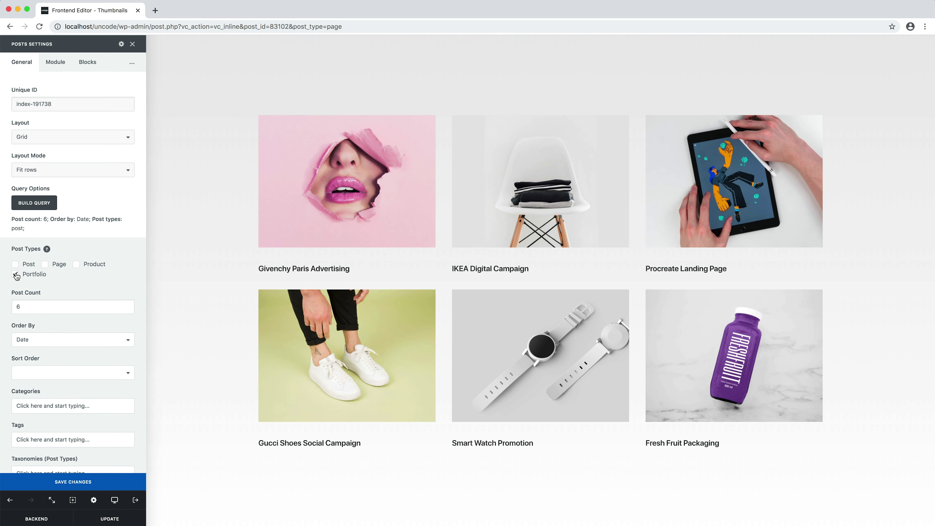
Try Product as the only post type in the posts query and return the selection to Post
click(15, 275)
click(76, 264)
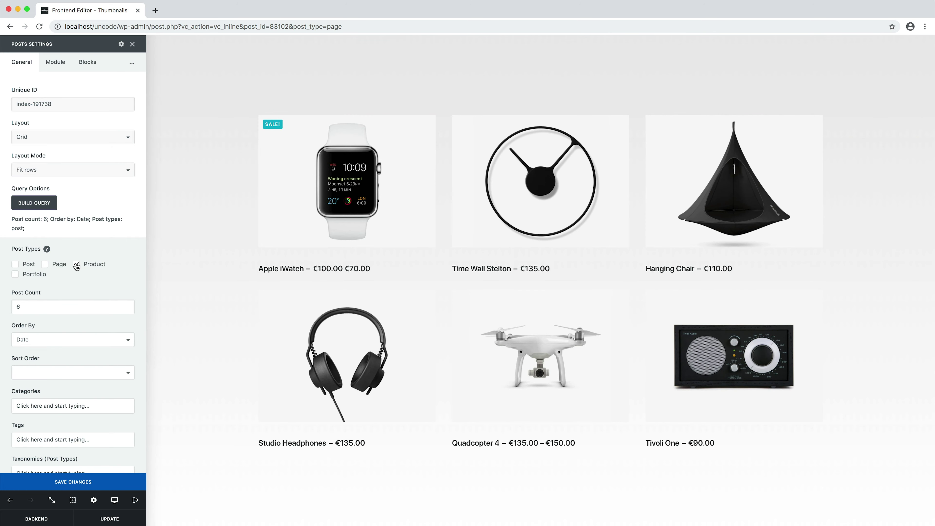
click(76, 265)
click(15, 264)
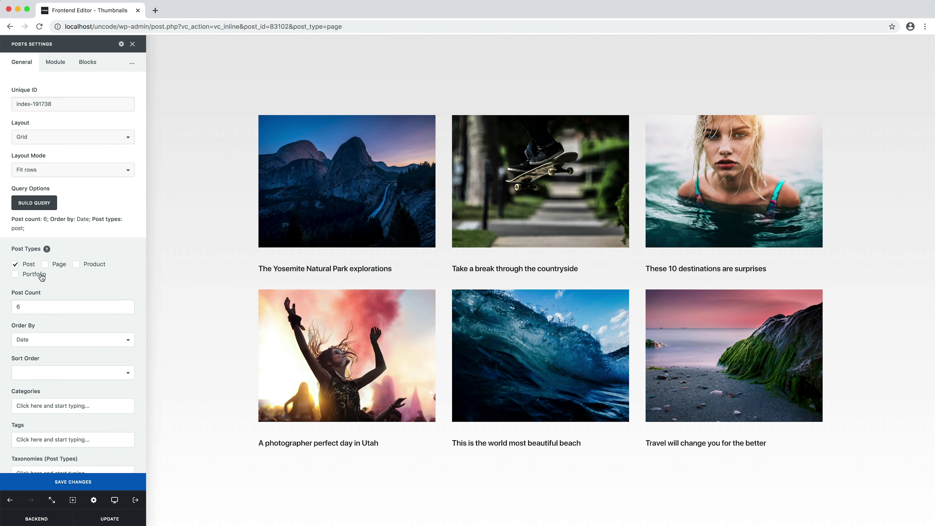
Preview the media gallery images in the lightbox, starting with Nike Shoes and advancing through three more, and close it
scroll(189, 264, down, 10)
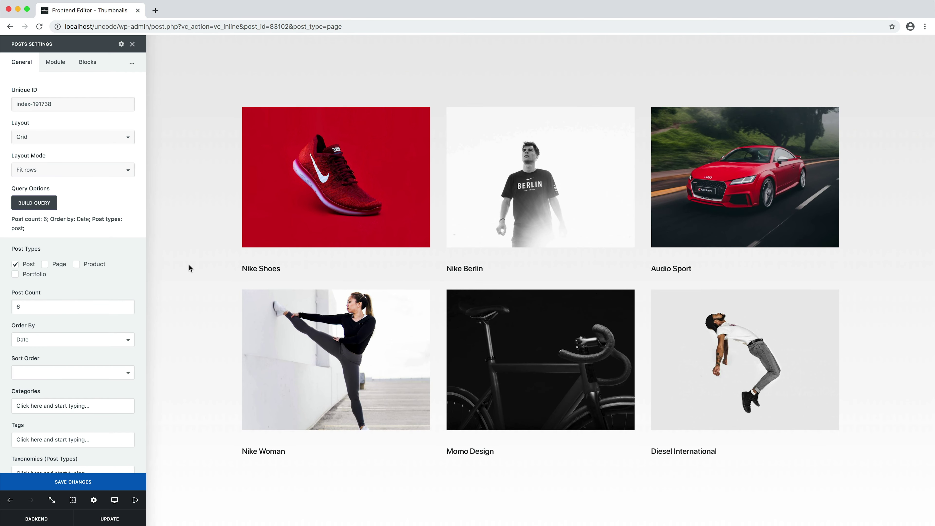
click(326, 199)
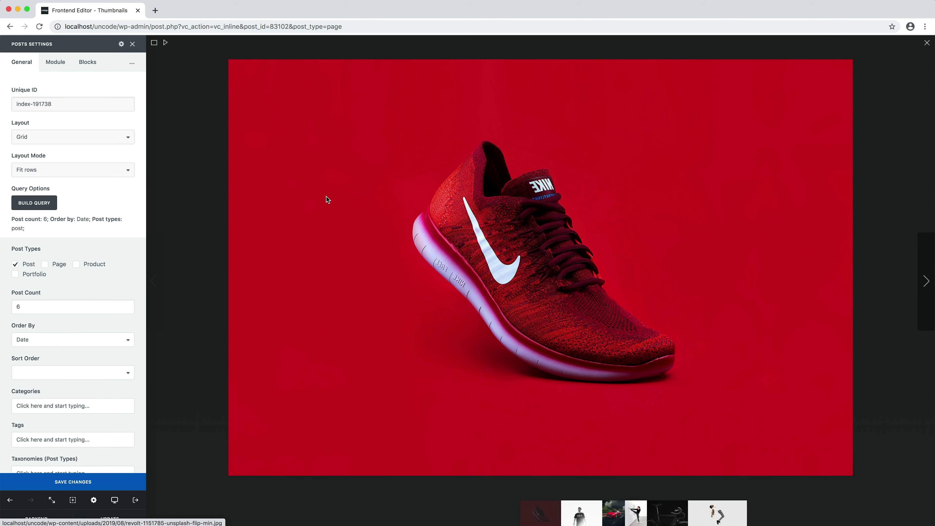
click(932, 287)
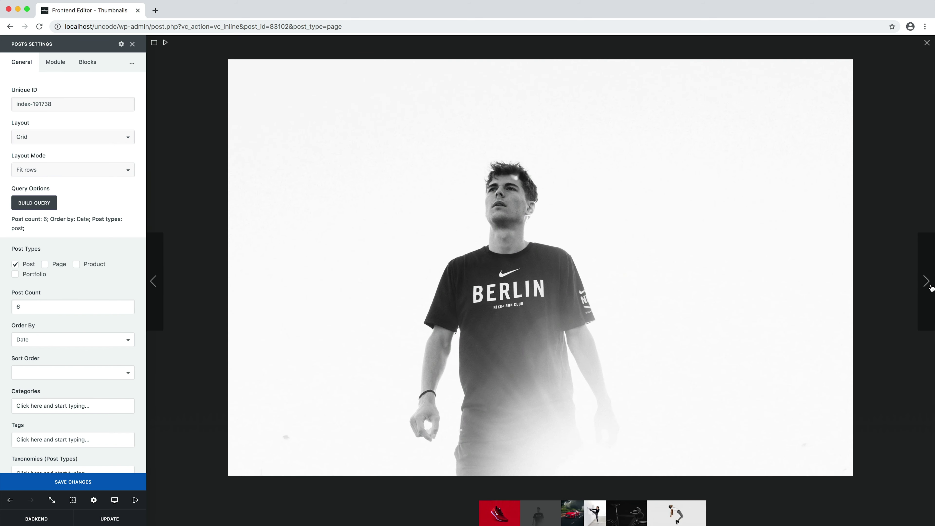
click(931, 288)
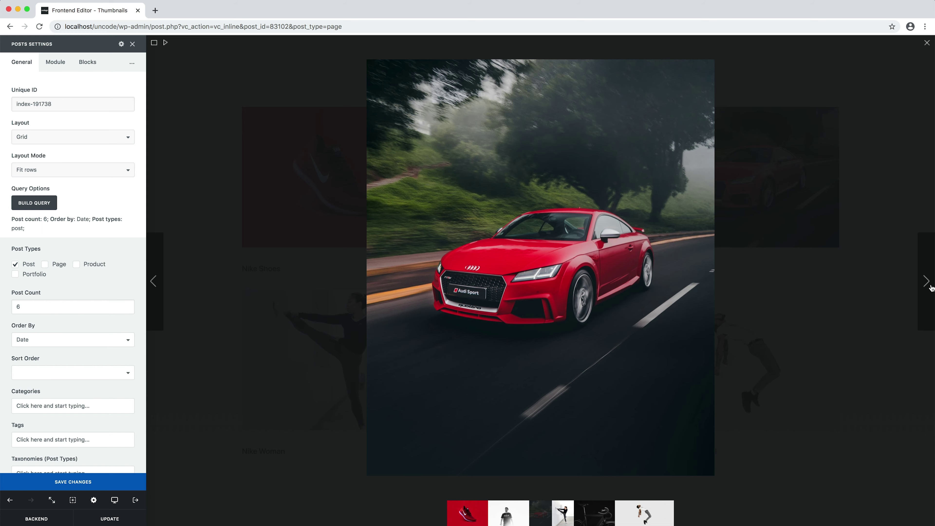
click(931, 288)
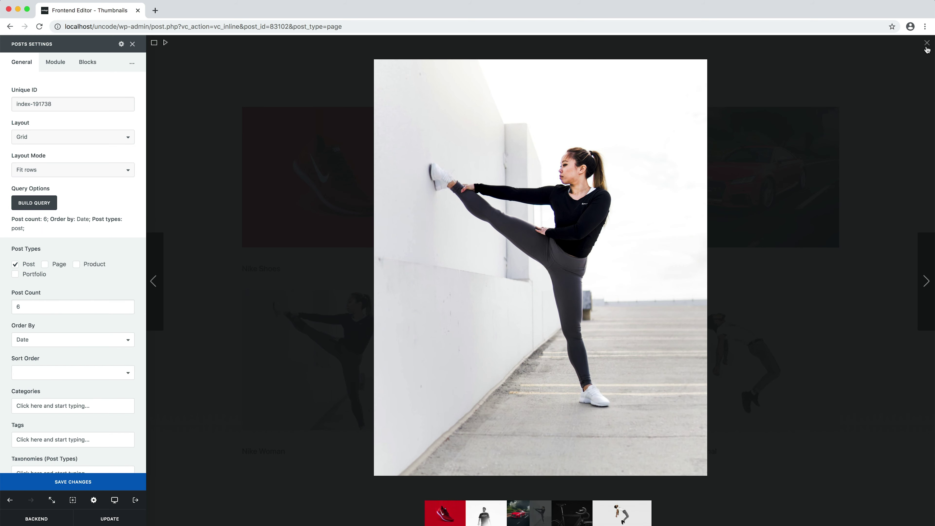
click(927, 42)
scroll(928, 49, up, 10)
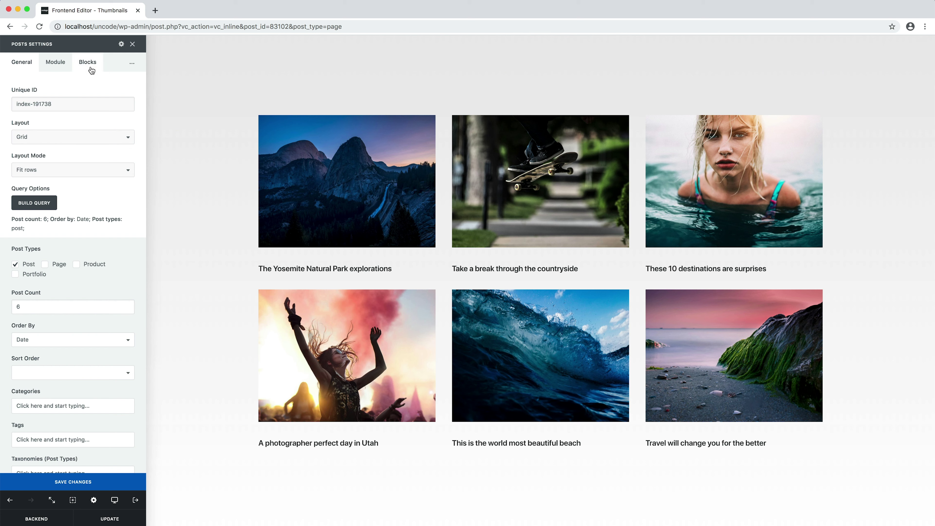
Compare the additional settings sections offered by the Posts module and the Media Gallery module
click(132, 74)
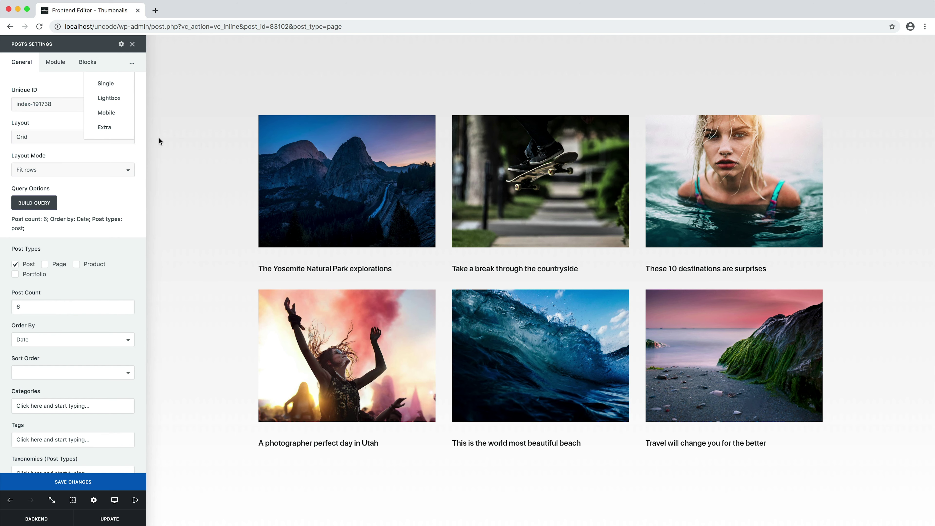
scroll(177, 144, down, 10)
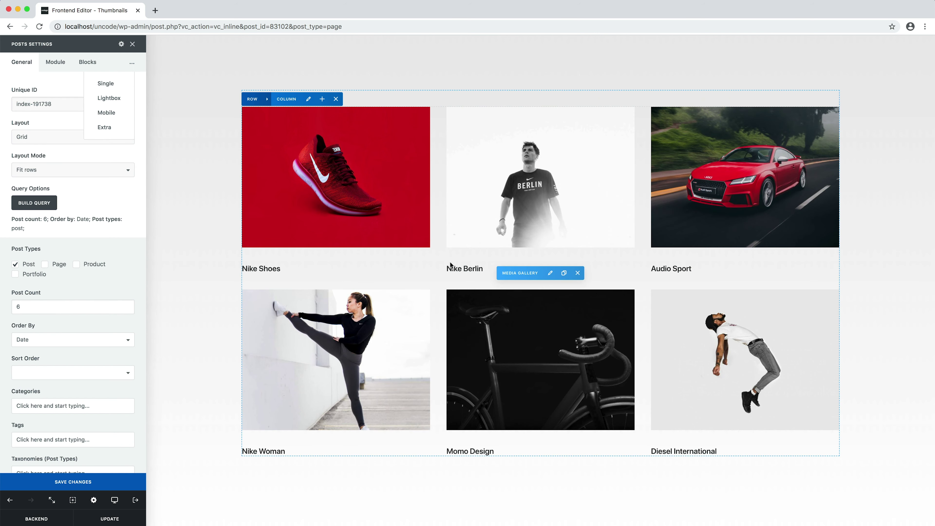
click(551, 273)
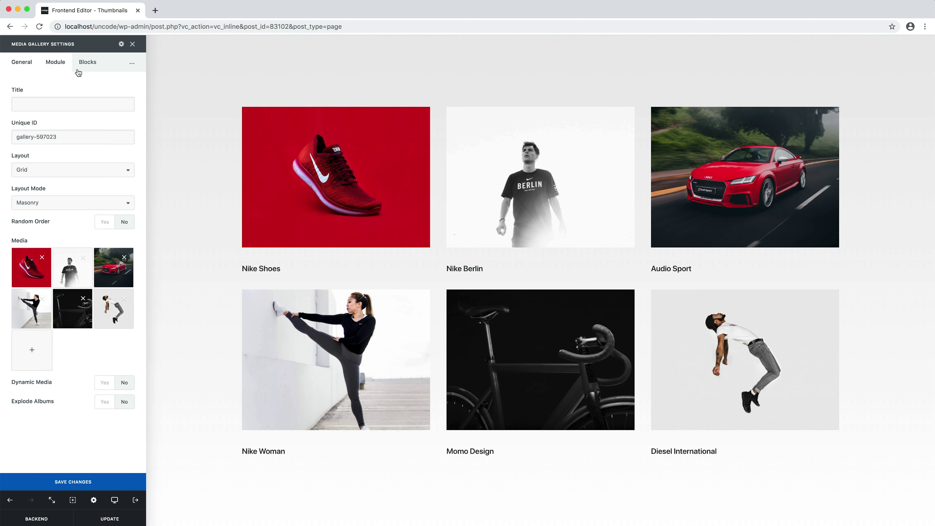
click(135, 72)
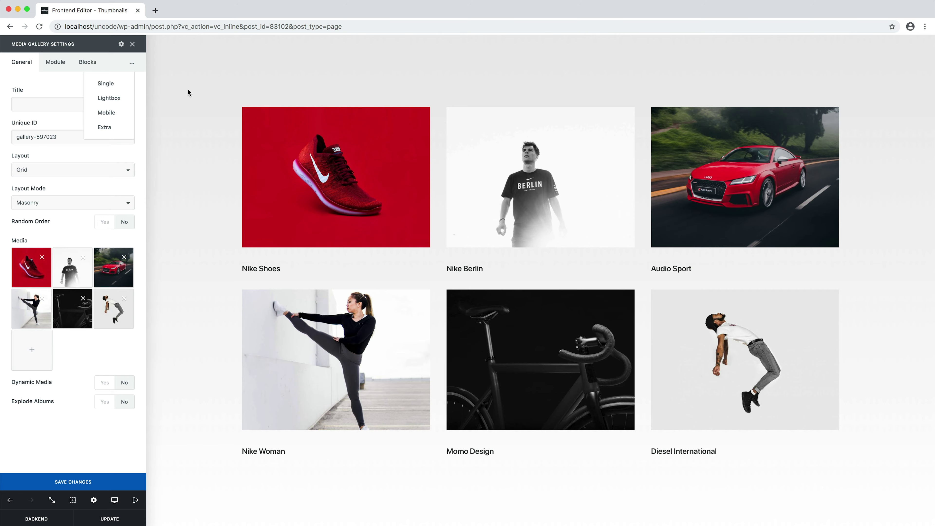
Reopen the settings of the Posts module
scroll(188, 93, up, 10)
scroll(187, 92, up, 3)
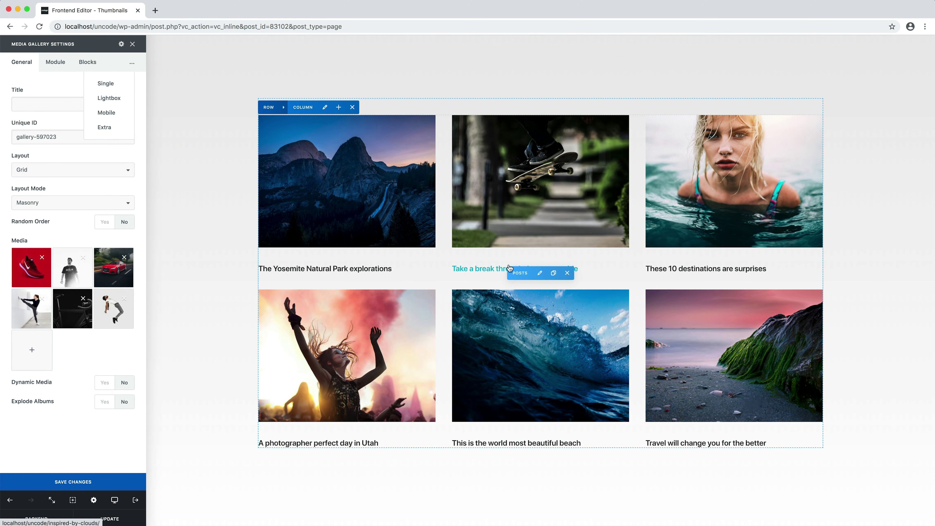
click(541, 274)
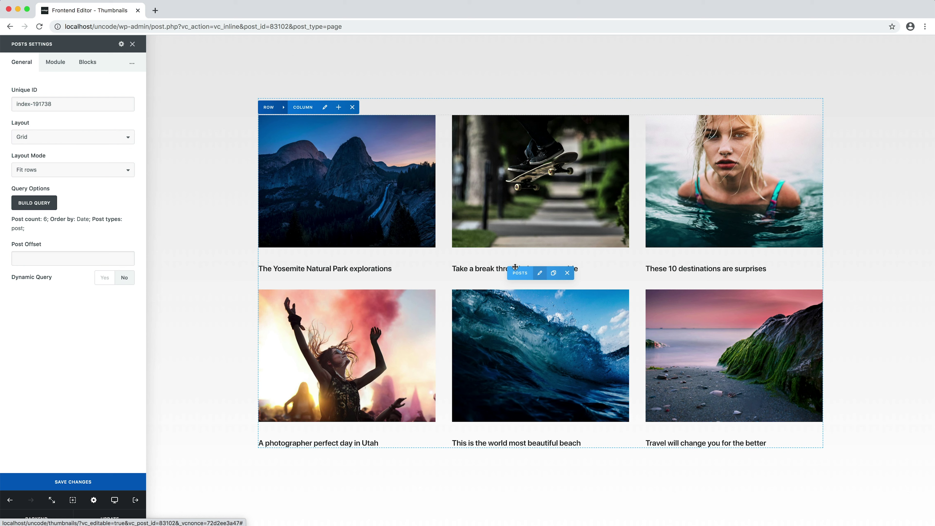
Try the Carousel layout on the Posts module, page through its slides, and return the layout to Grid
click(106, 141)
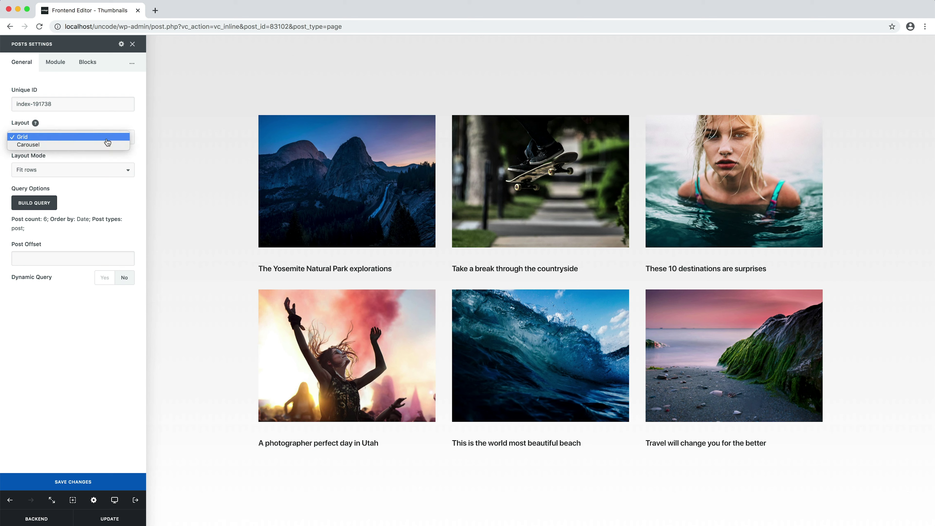
key(Escape)
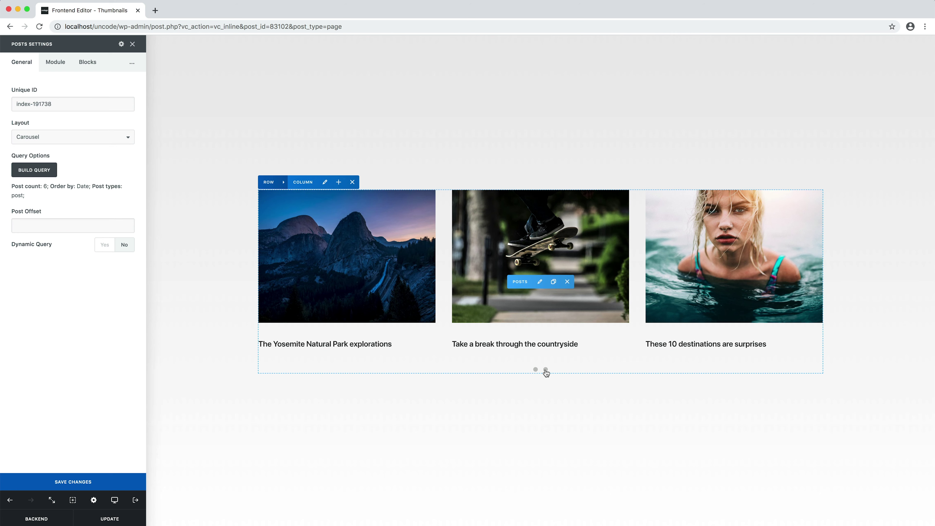
click(546, 370)
click(536, 370)
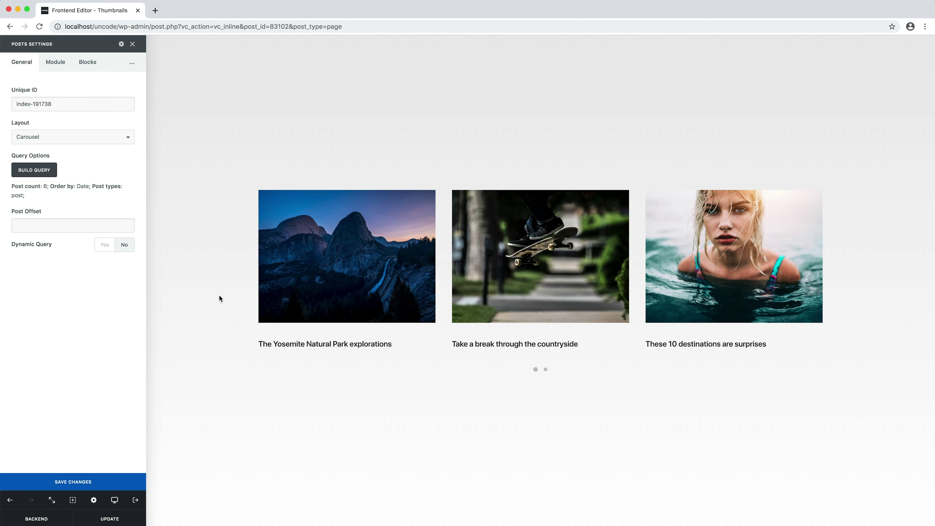
click(122, 137)
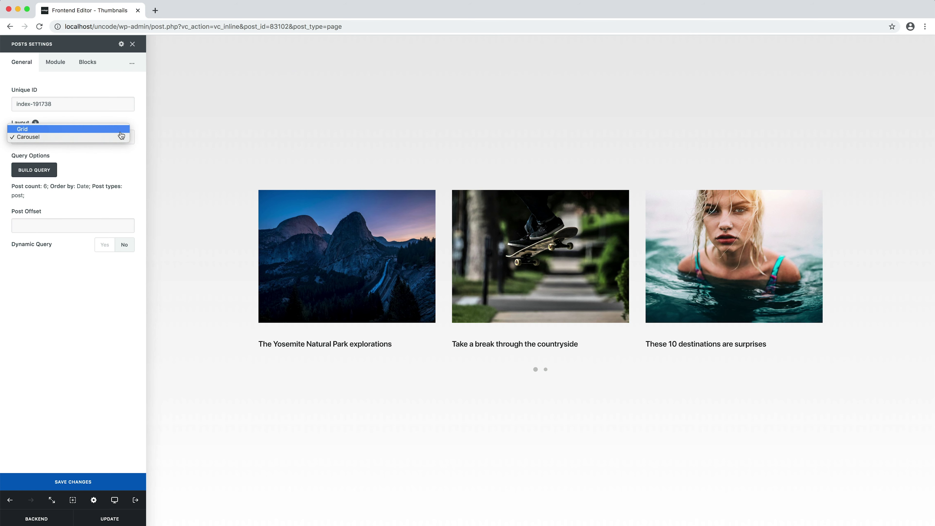
click(121, 136)
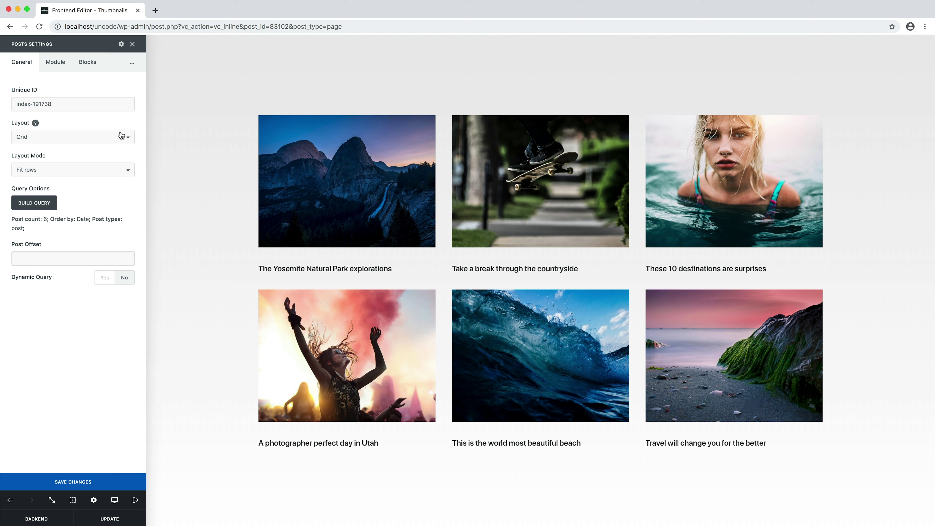
Add a Text element with the excerpt limited to 100 characters and a Date element placed above the title of each post
mouse_move(242, 183)
click(54, 62)
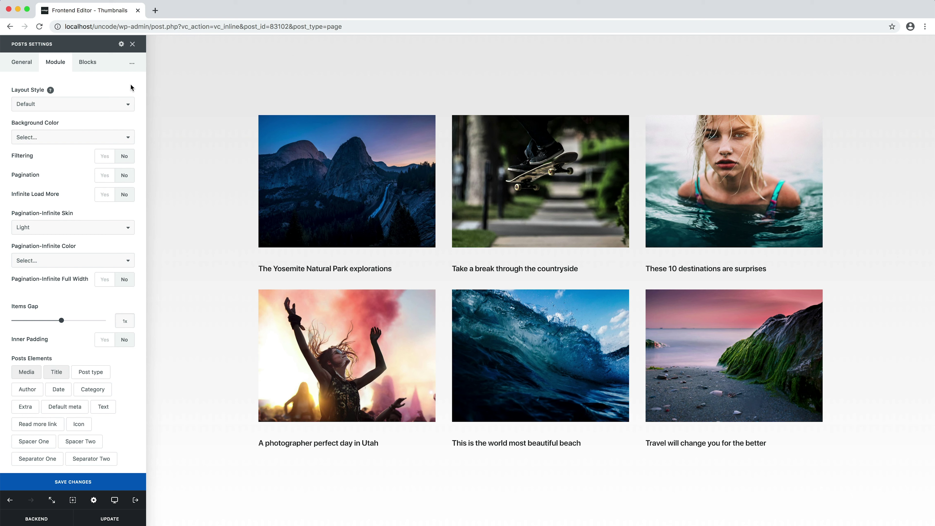
scroll(131, 88, down, 6)
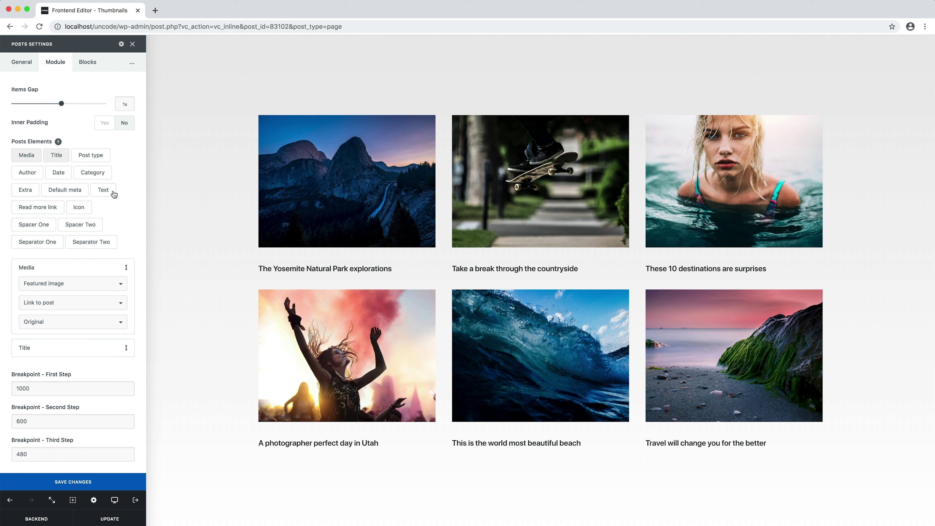
click(105, 190)
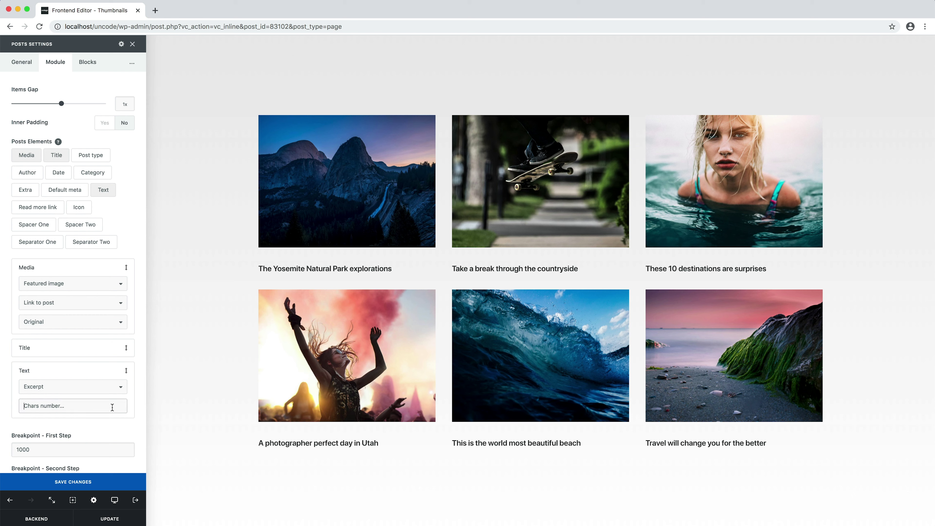
click(112, 407)
text(100)
click(65, 170)
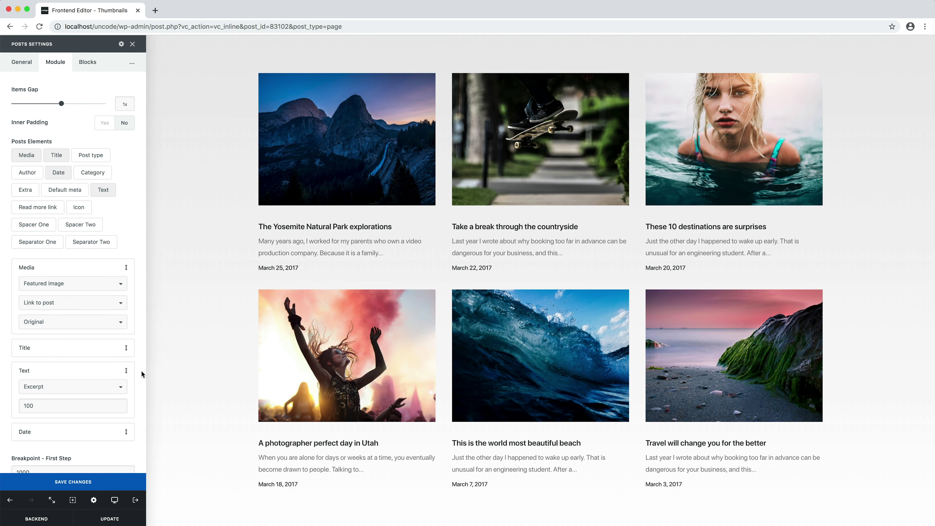
drag(94, 430, 94, 344)
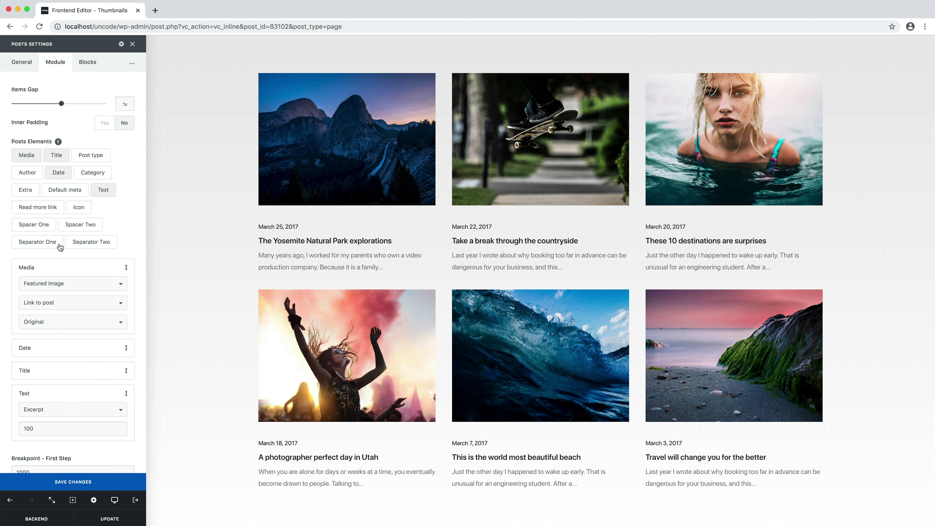
Add the Separator One and Author elements to the posts and set the author to Medium size
click(60, 247)
click(35, 173)
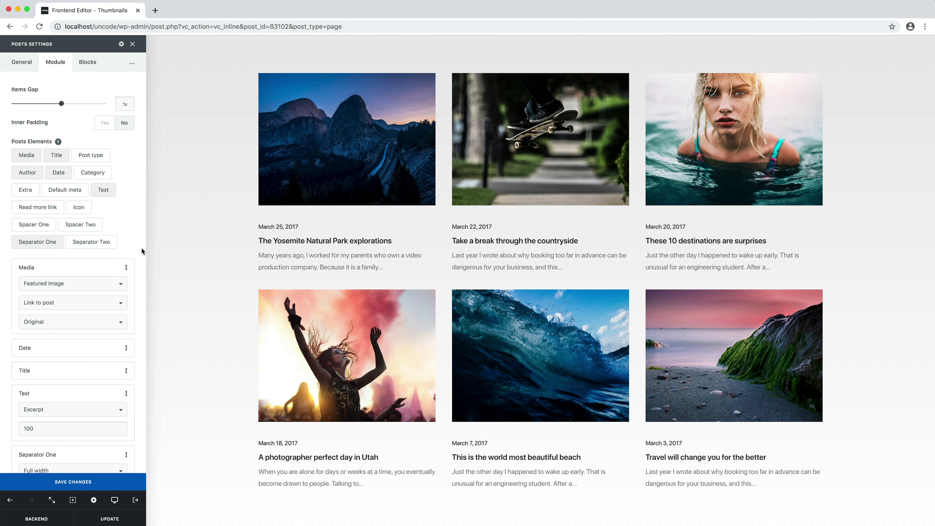
scroll(145, 253, down, 1)
scroll(146, 253, down, 5)
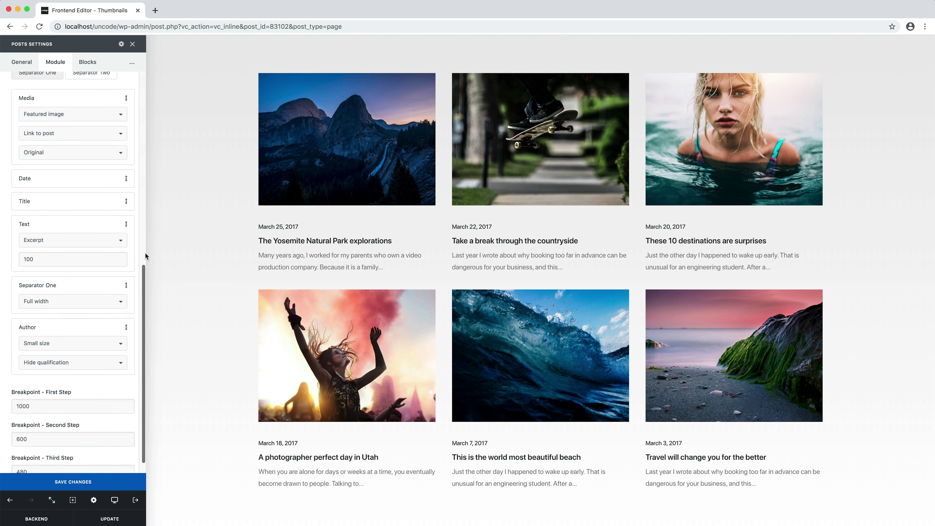
click(84, 341)
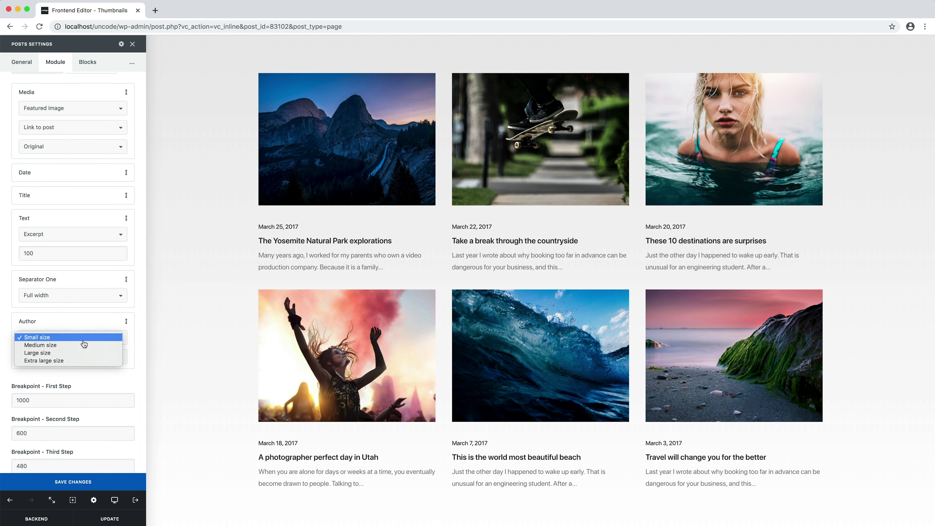
click(84, 345)
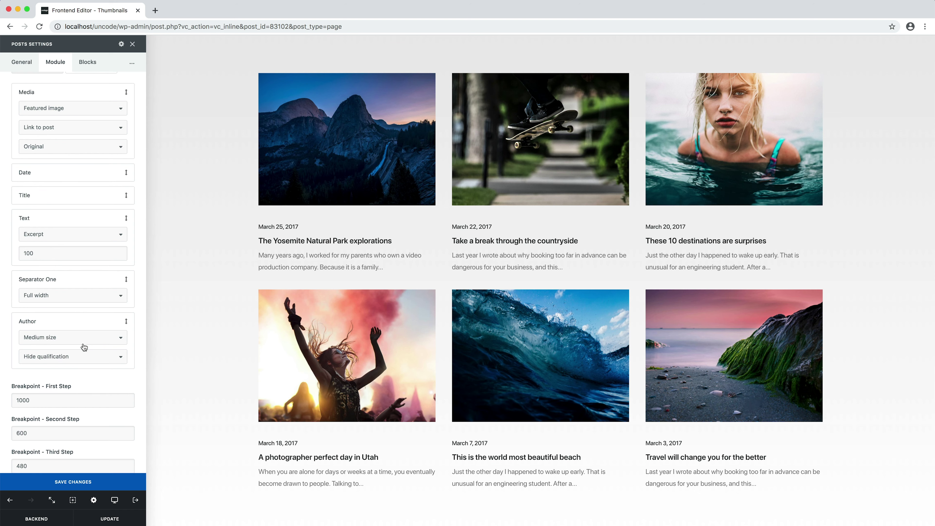
scroll(84, 346, up, 6)
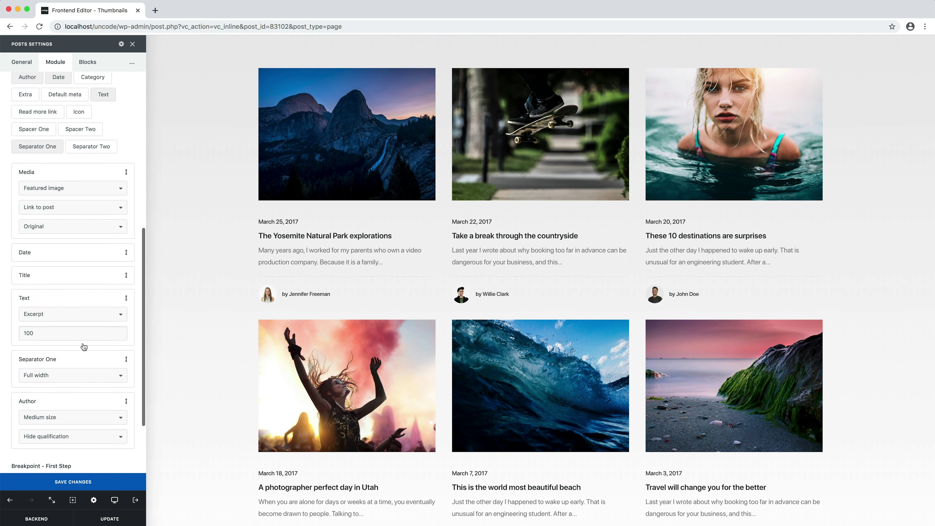
Add the Category element to the posts with a colored background, positioned over the image on the top right
click(90, 204)
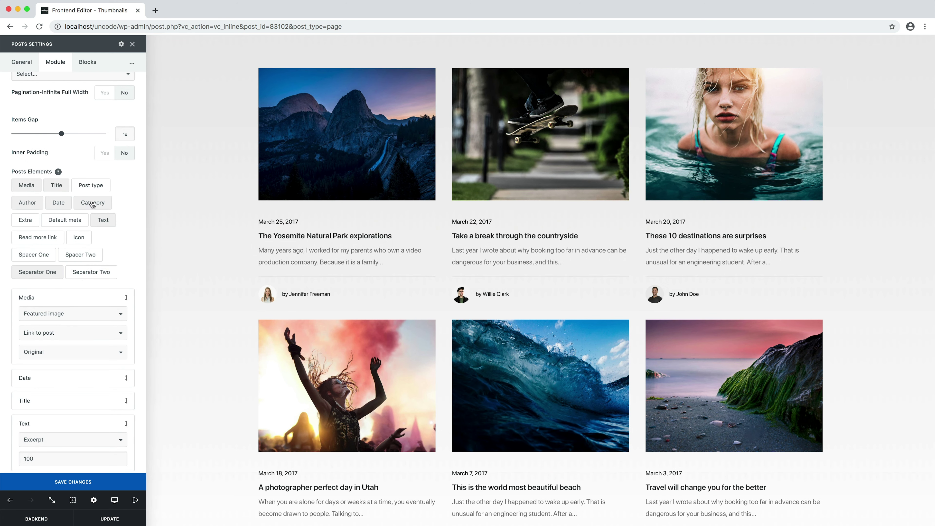
scroll(125, 250, down, 8)
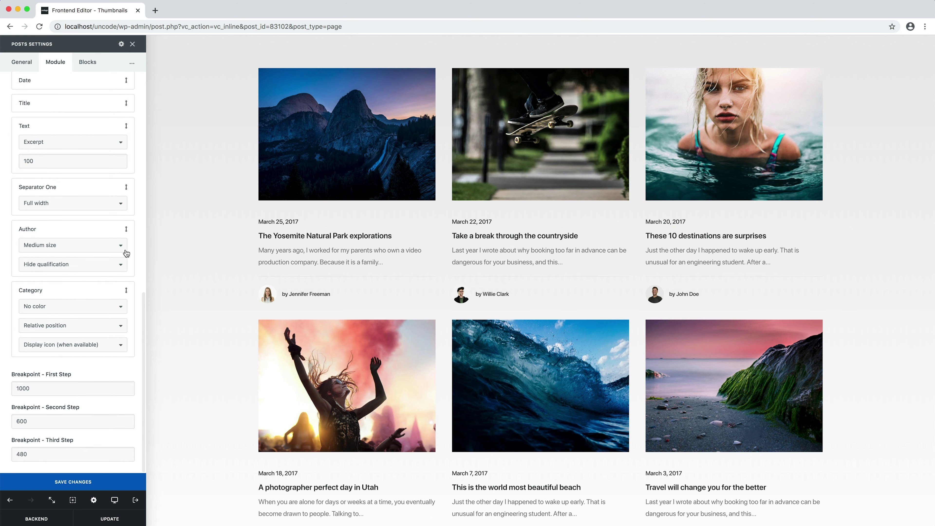
click(84, 308)
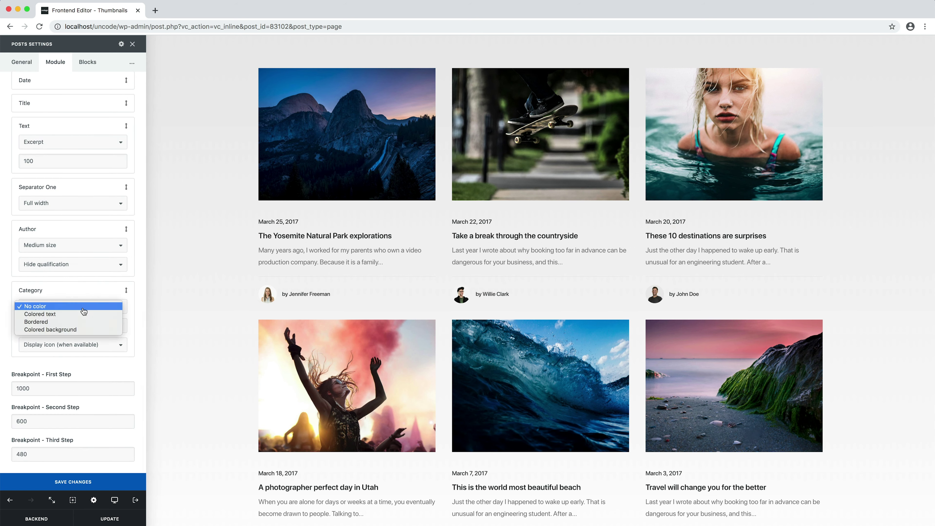
click(84, 329)
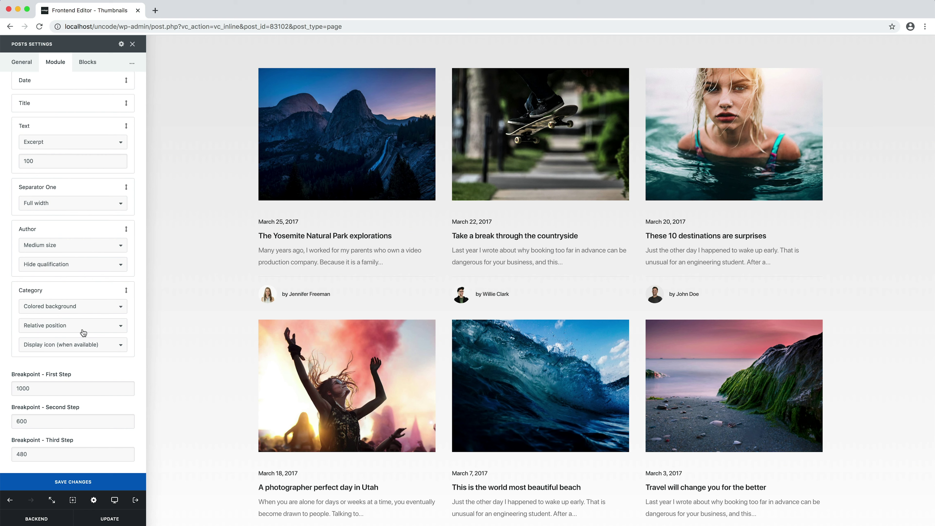
click(83, 333)
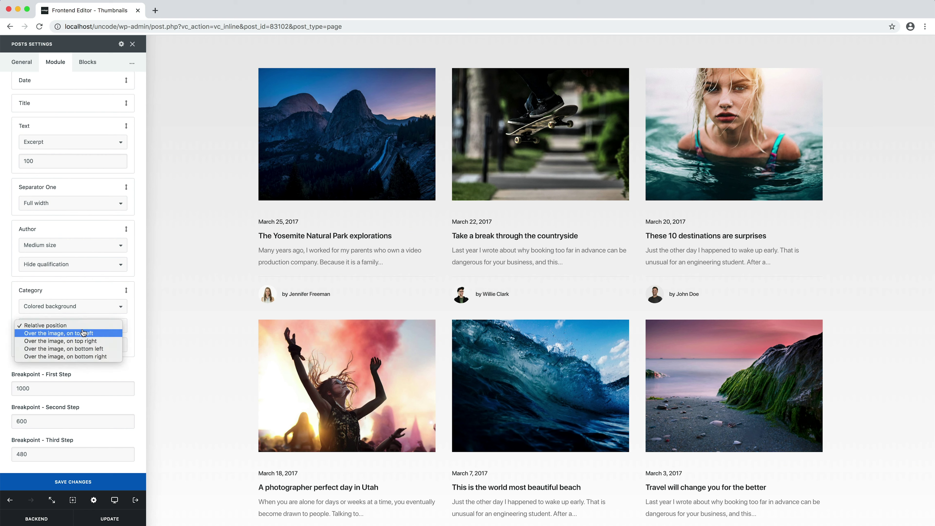
click(83, 342)
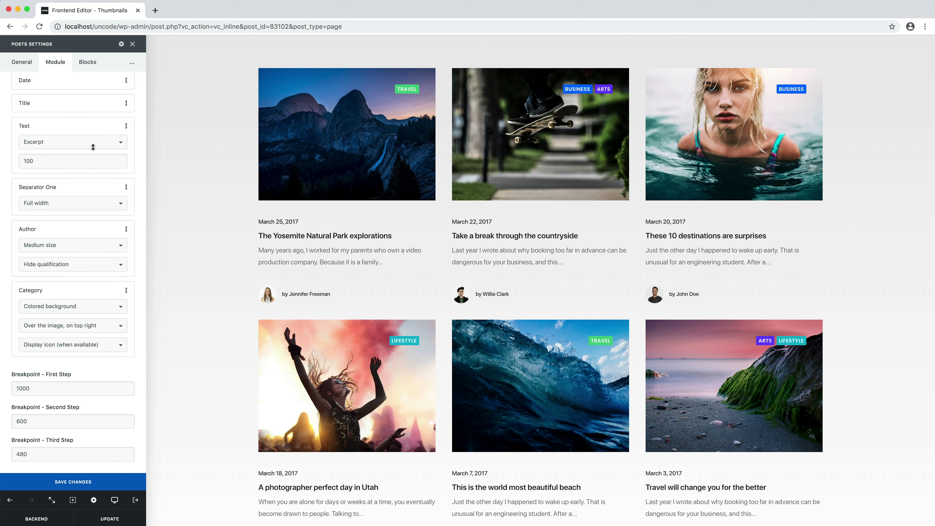
Review the block settings of the Posts module, including the block layout choices, and look over the example thumbnails page
click(91, 69)
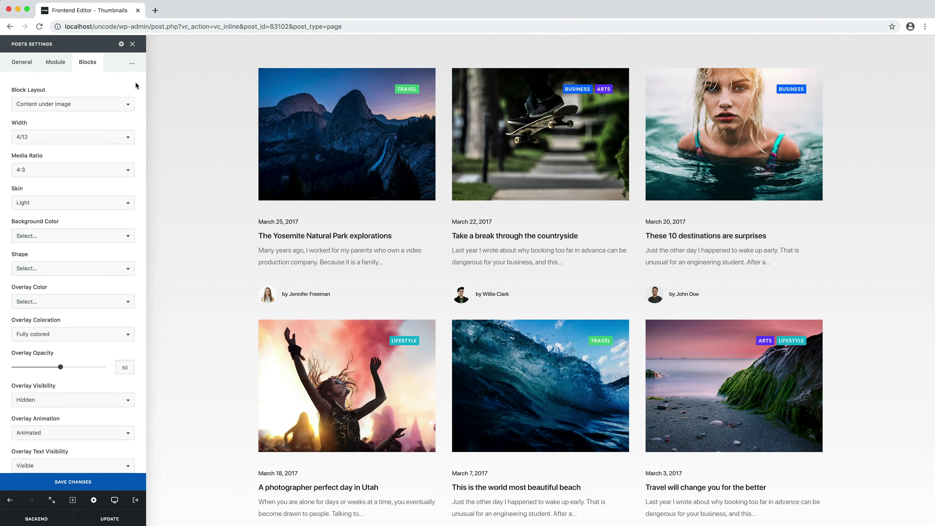
scroll(135, 85, down, 5)
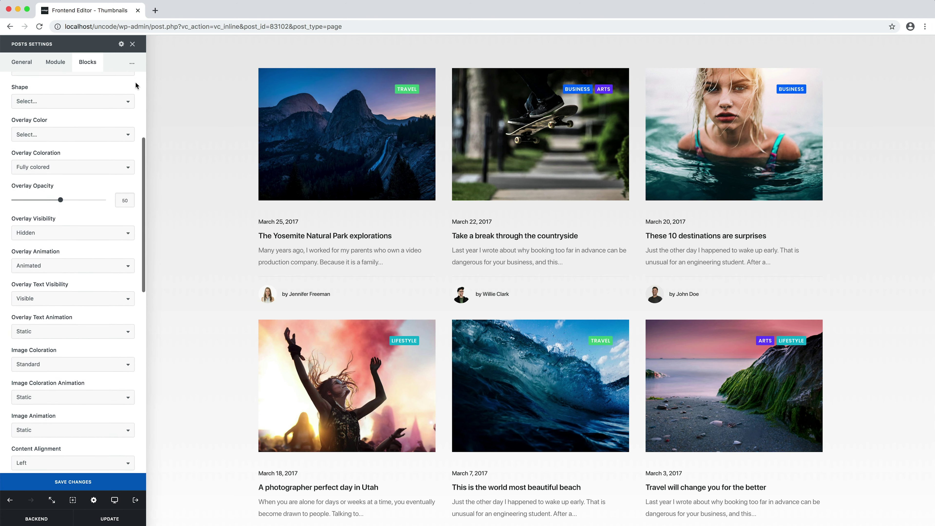
scroll(135, 83, down, 9)
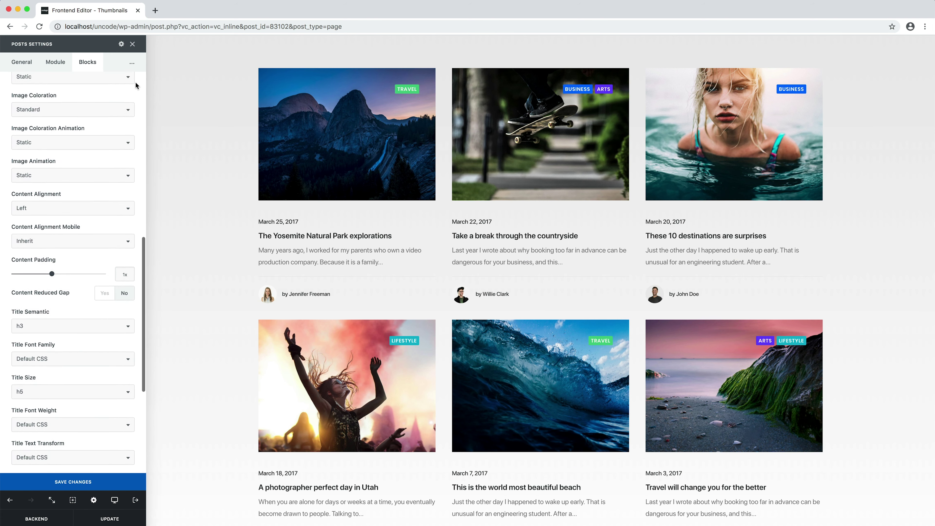
scroll(136, 85, down, 3)
scroll(136, 85, up, 8)
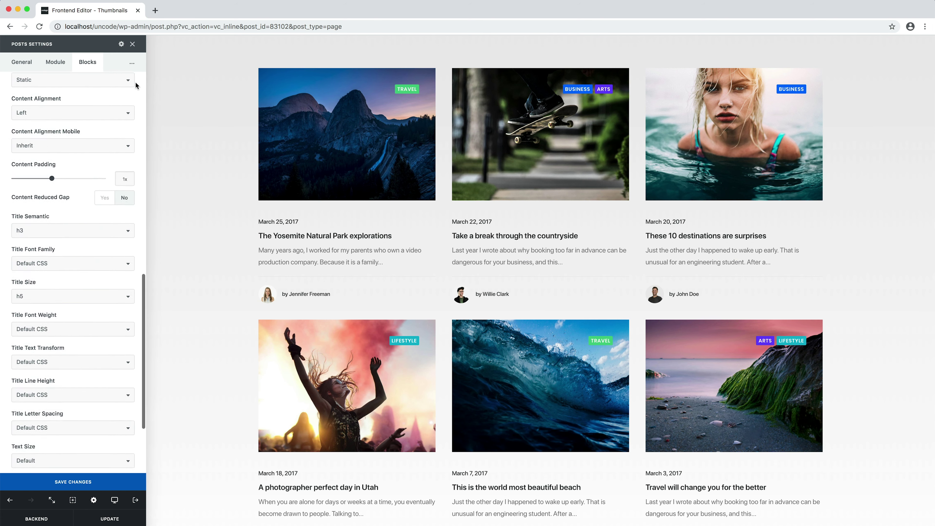
scroll(135, 85, up, 9)
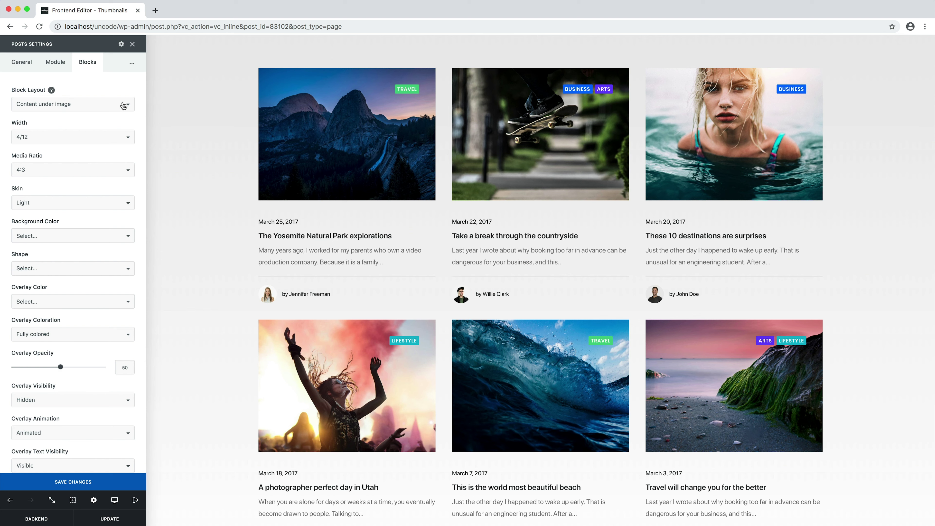
click(124, 106)
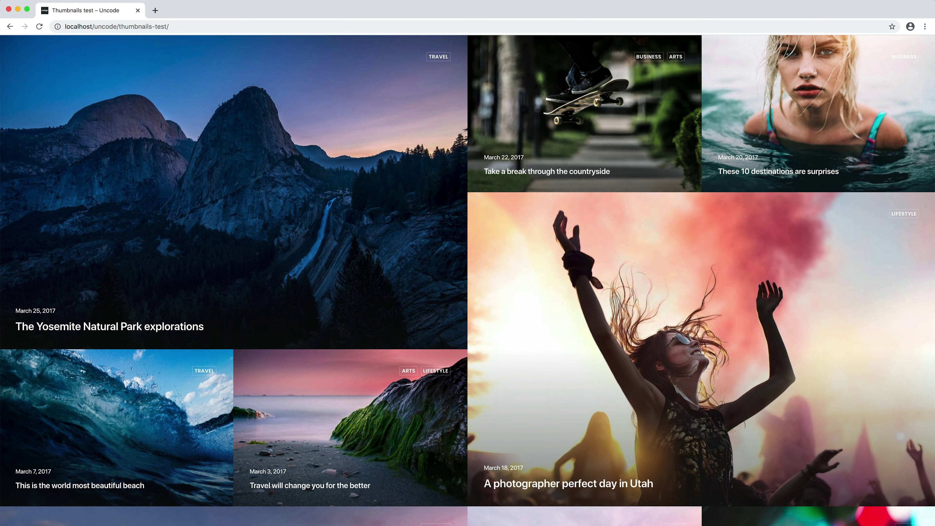
scroll(468, 281, down, 1)
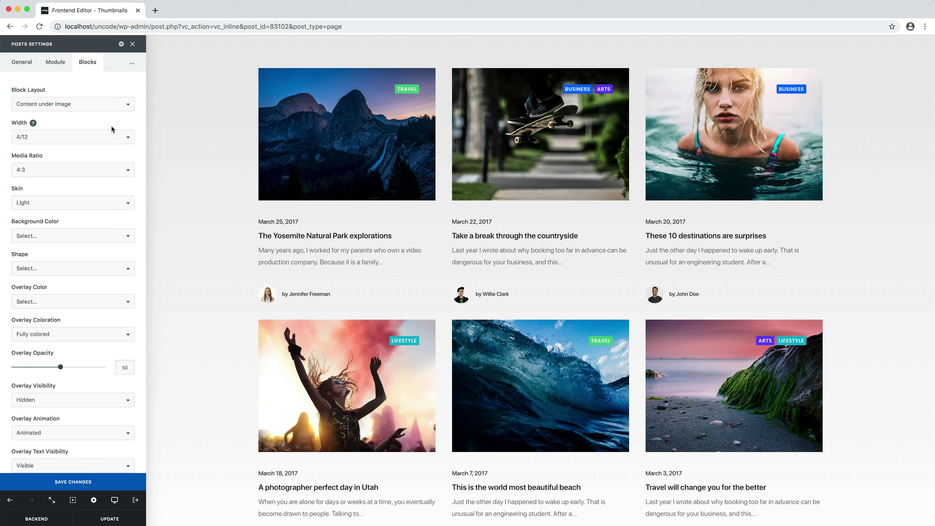
Try block widths of 6/12 and 12/12, check the full-width posts, and return the width to 4/12
click(111, 137)
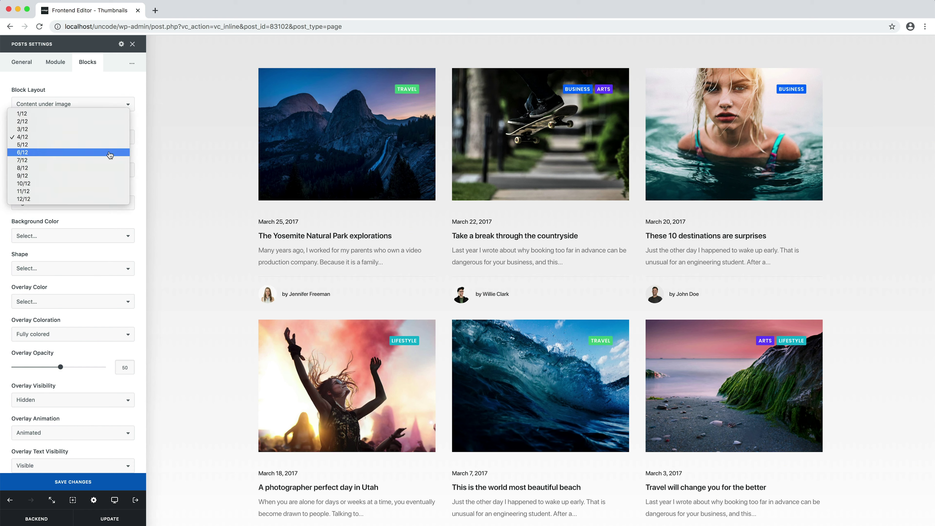
click(110, 153)
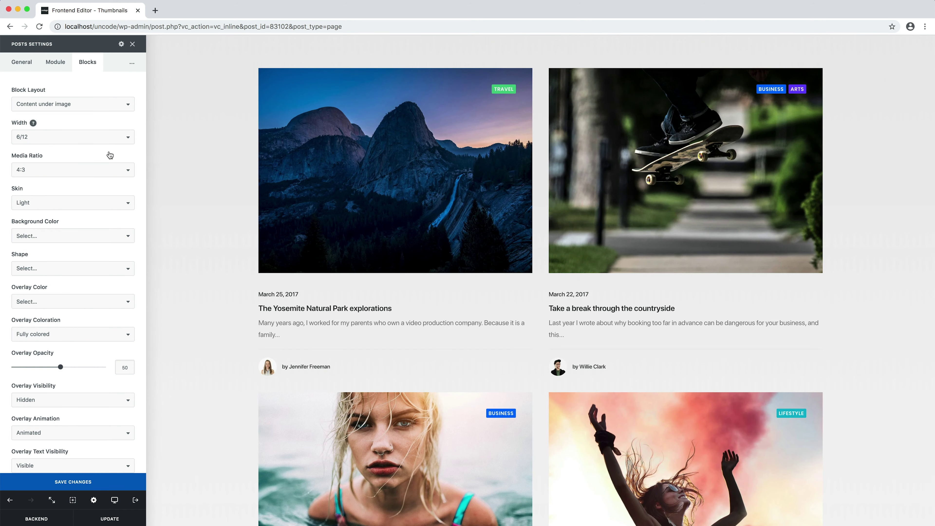
click(102, 141)
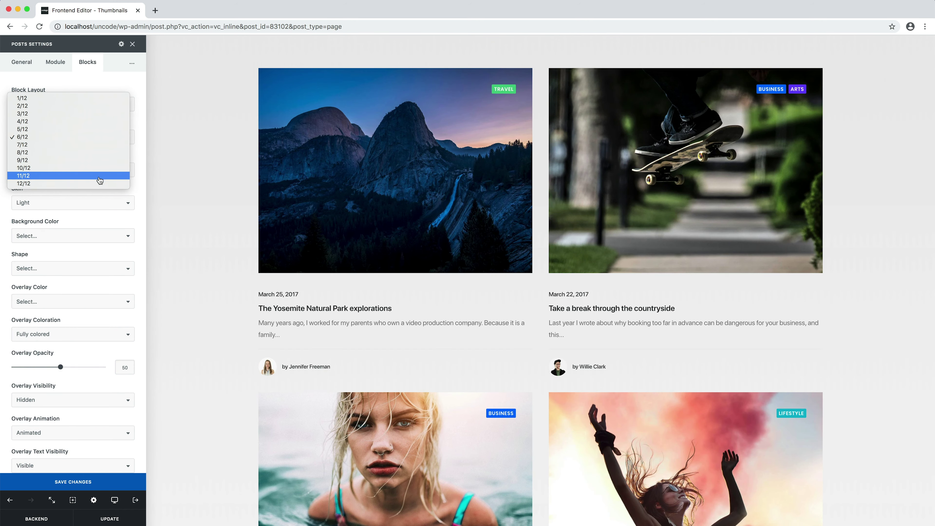
click(100, 184)
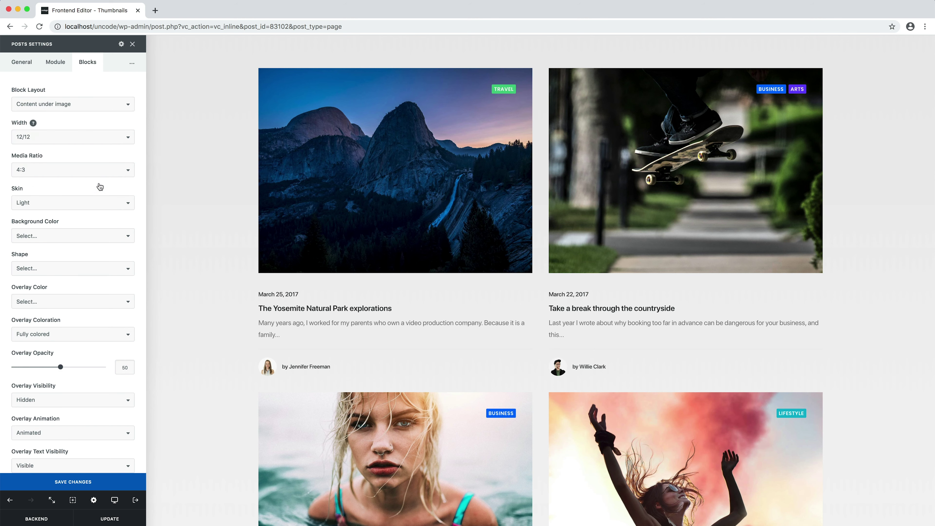
scroll(173, 183, down, 10)
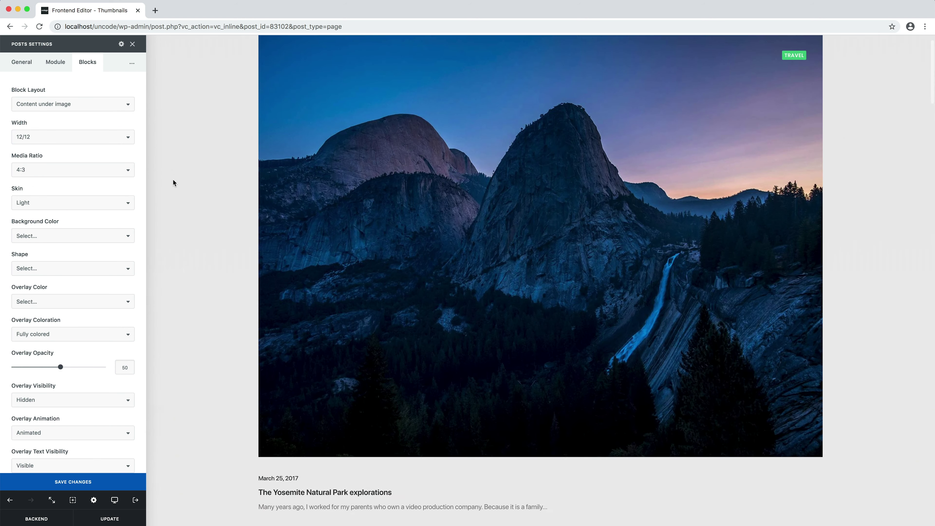
scroll(174, 183, down, 20)
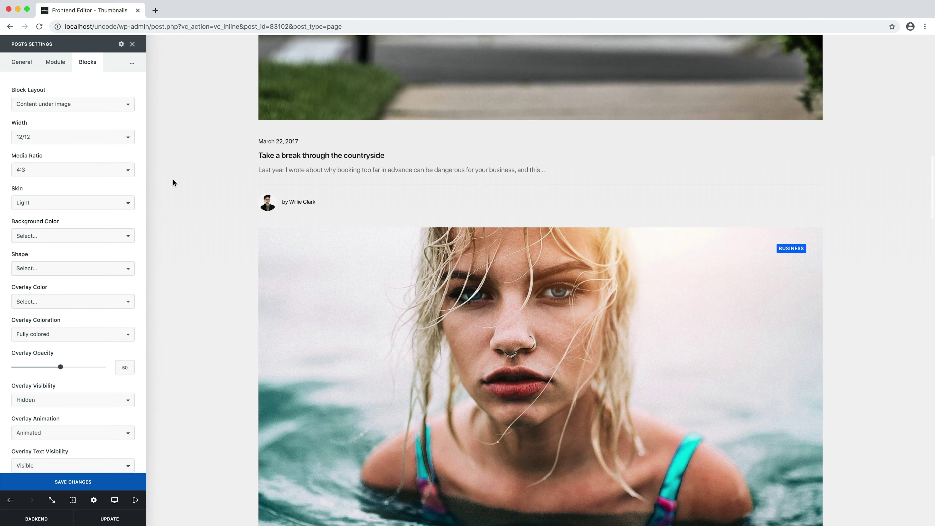
scroll(174, 184, up, 20)
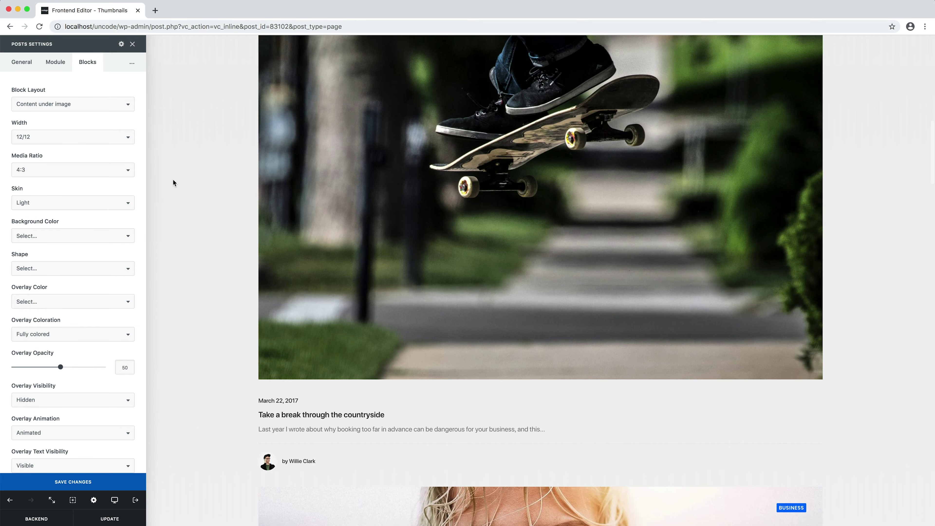
scroll(174, 183, up, 6)
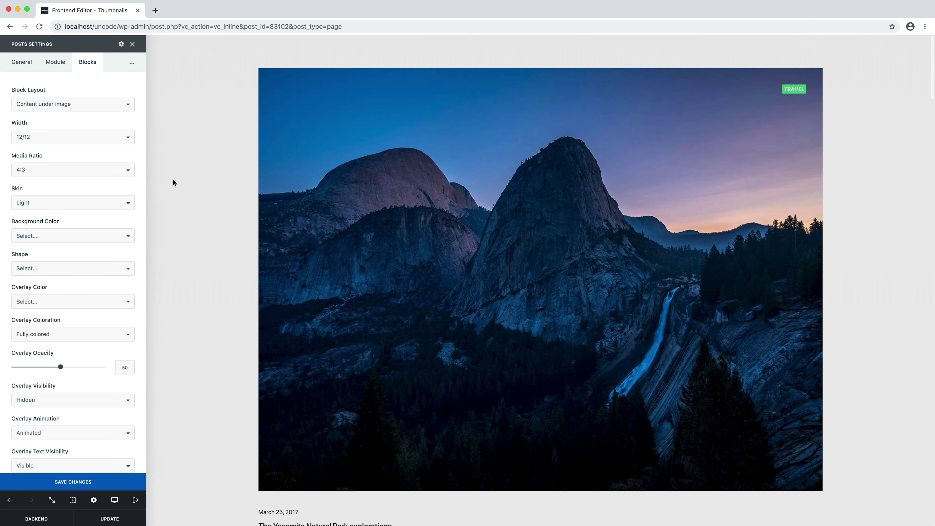
click(106, 140)
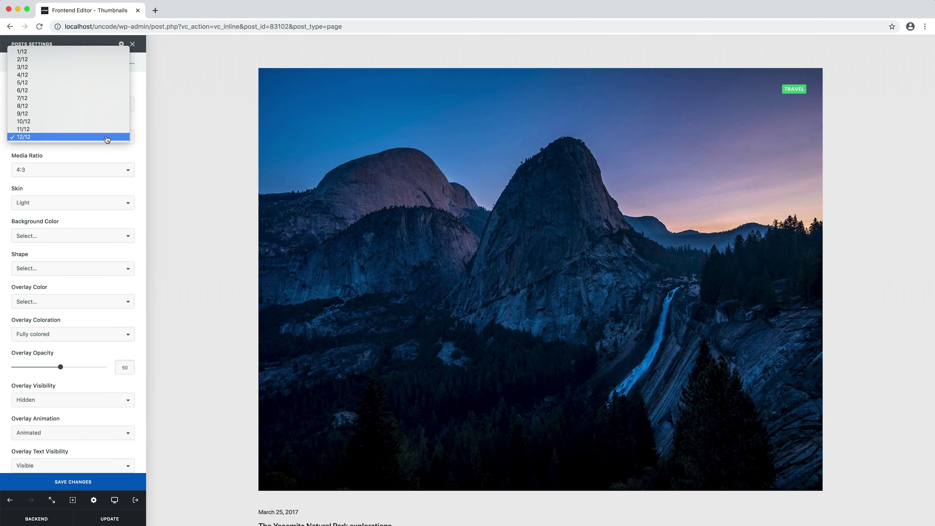
click(101, 75)
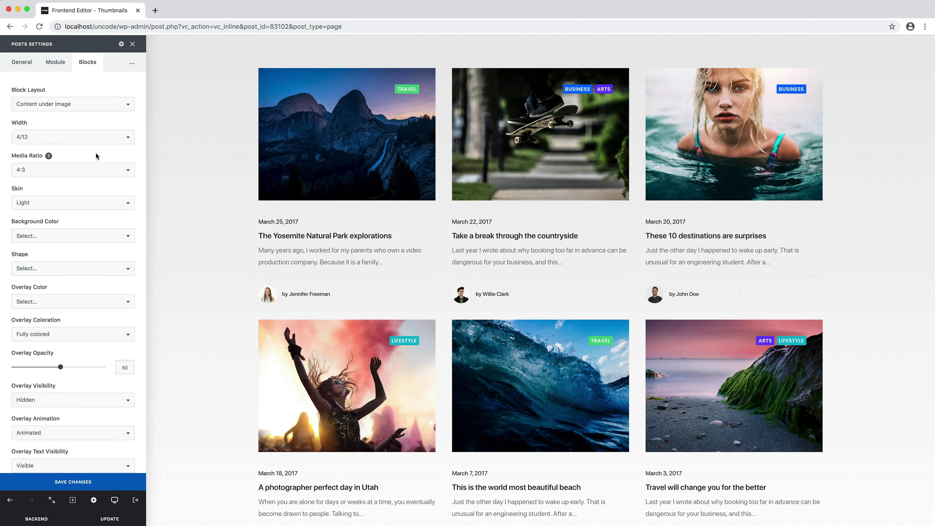
Try the 3:2, 16:9 and 2:3 media ratios on the post thumbnails and settle on 1:1
click(95, 171)
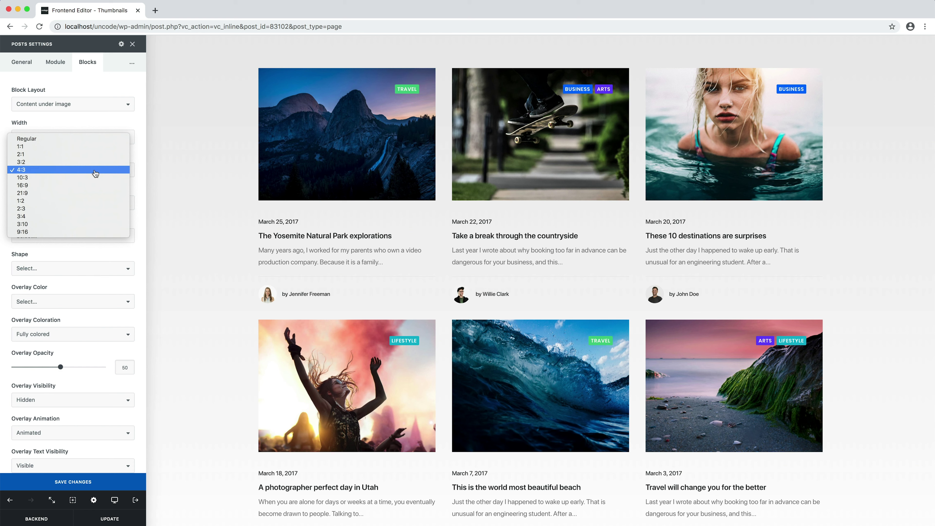
click(95, 164)
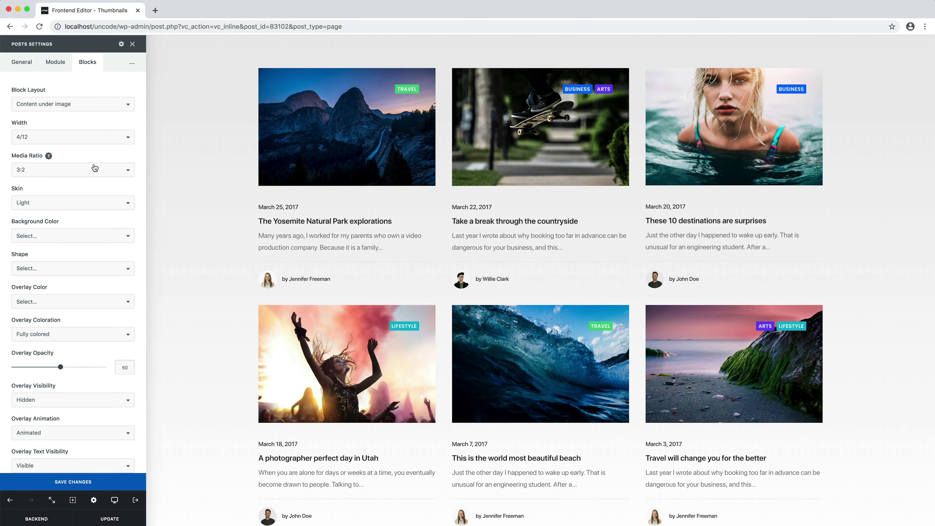
click(95, 167)
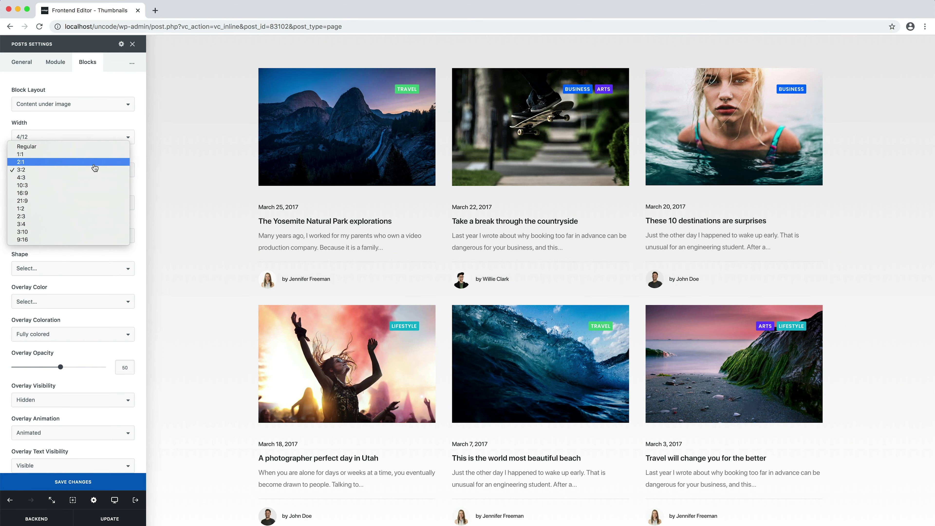
click(91, 194)
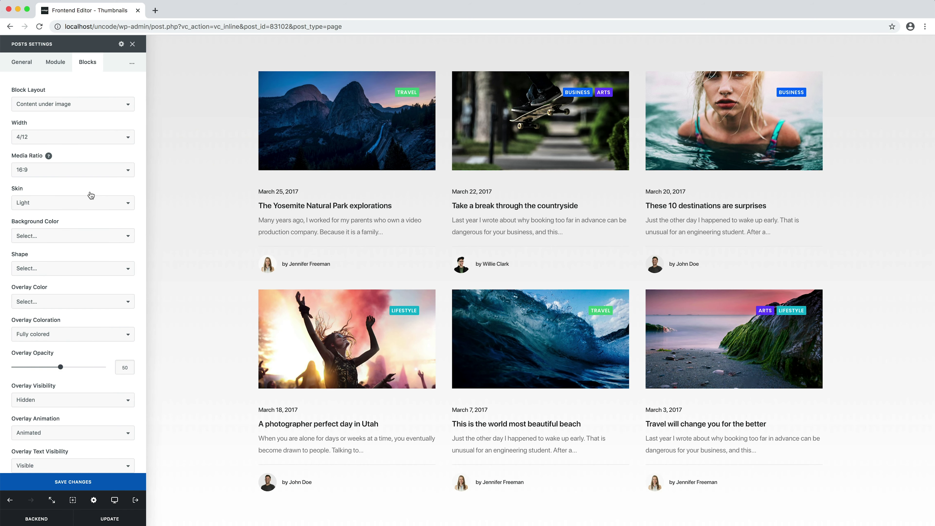
click(91, 177)
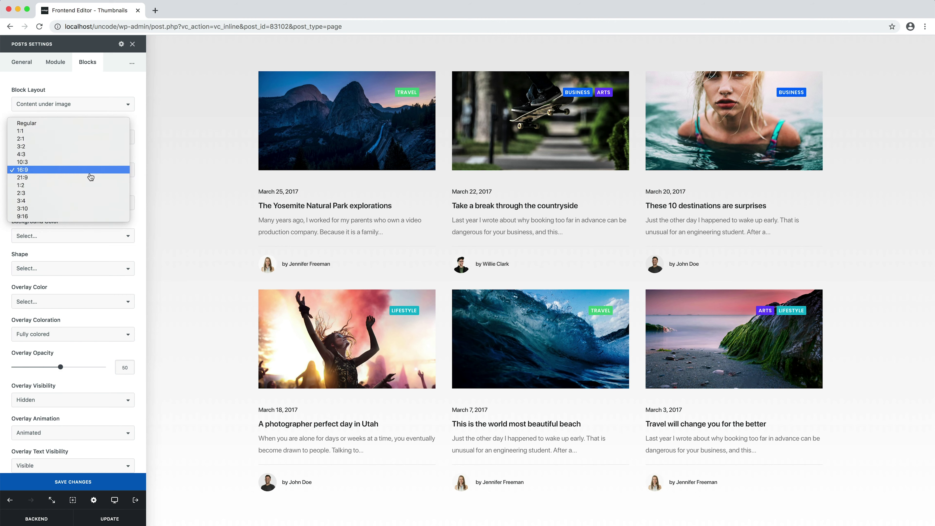
click(88, 194)
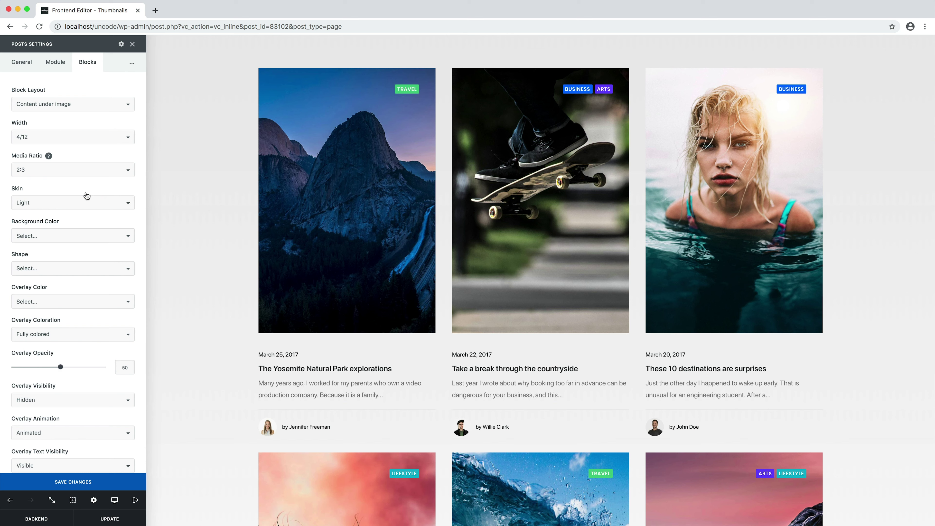
click(85, 176)
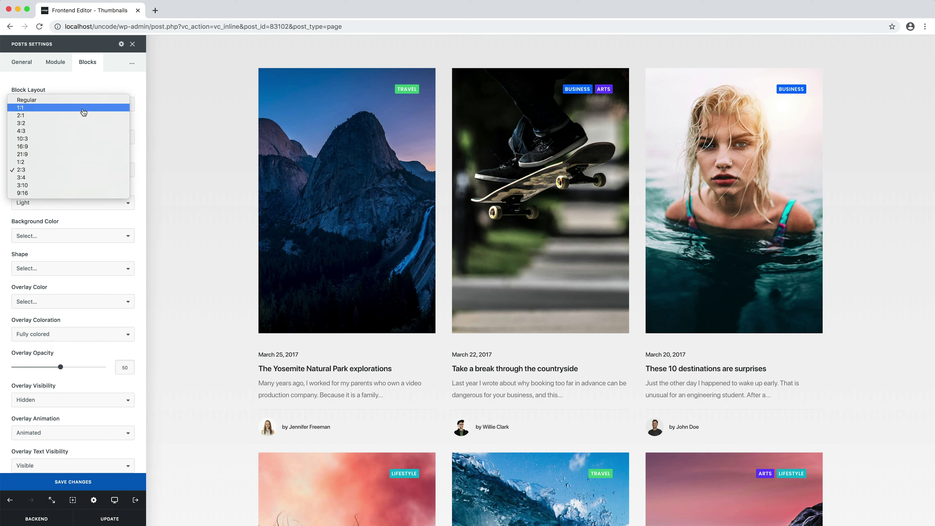
click(82, 109)
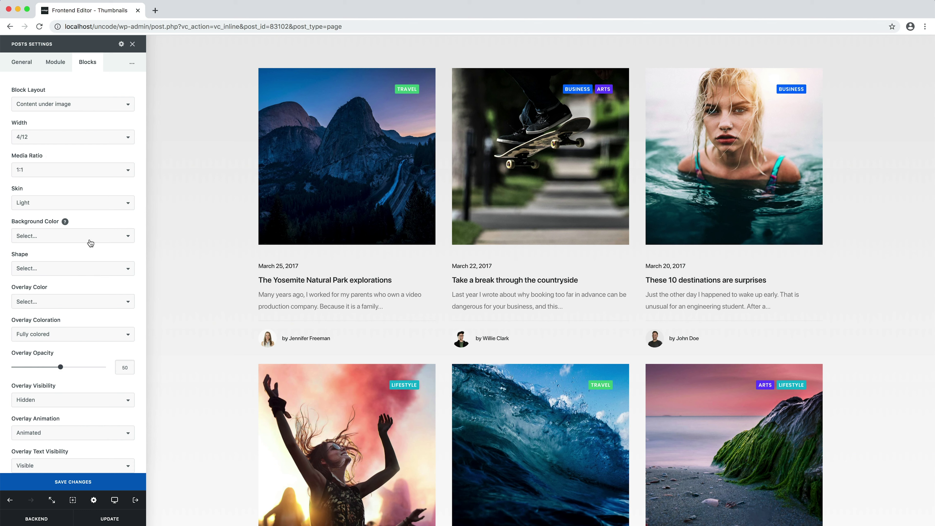
Give the post blocks a White background color and a Rounded shape with an Extra Small border radius
click(90, 243)
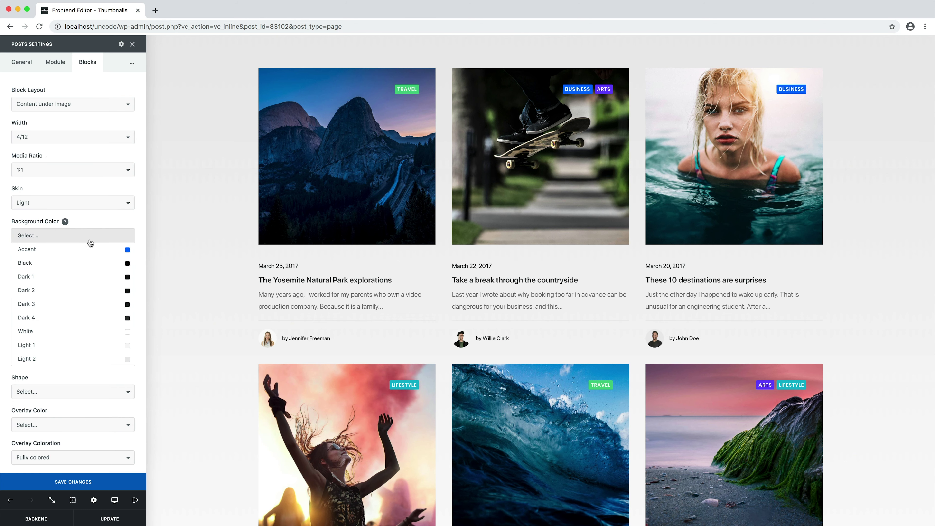
click(86, 338)
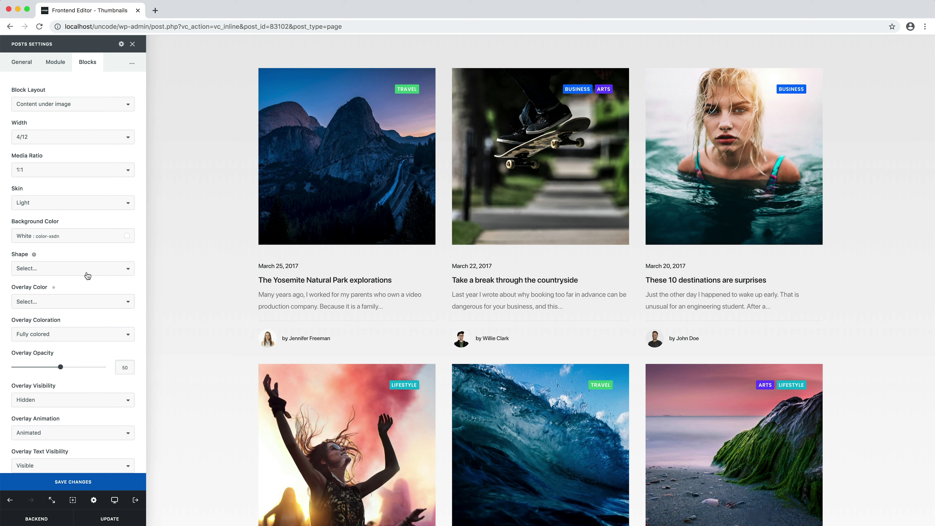
click(87, 275)
click(87, 276)
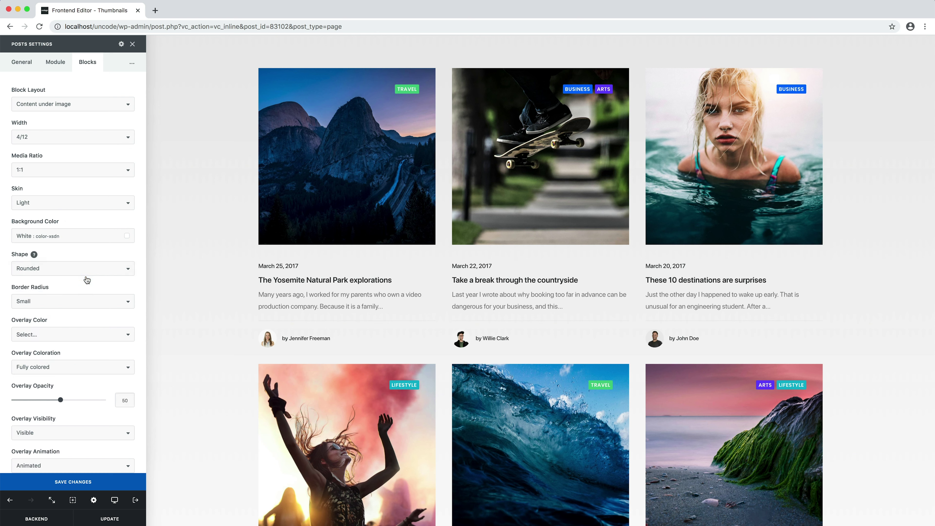
click(82, 301)
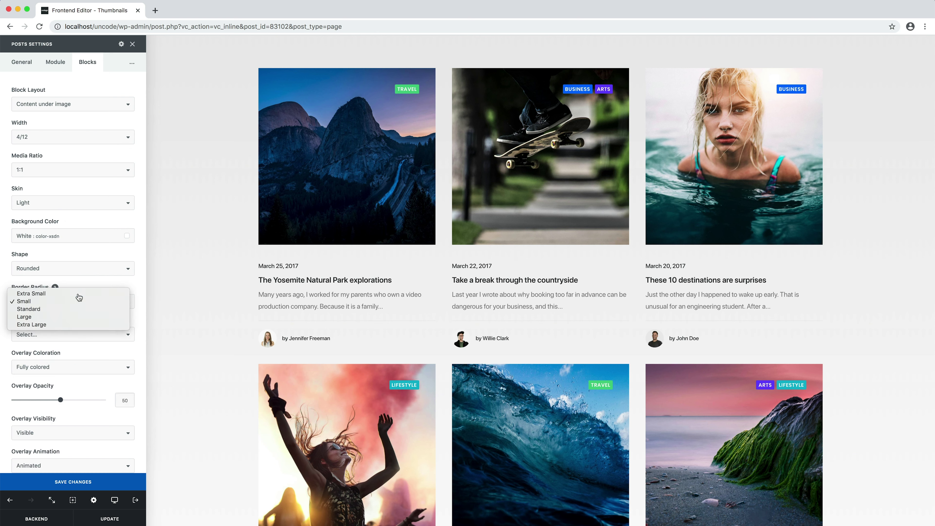
click(78, 296)
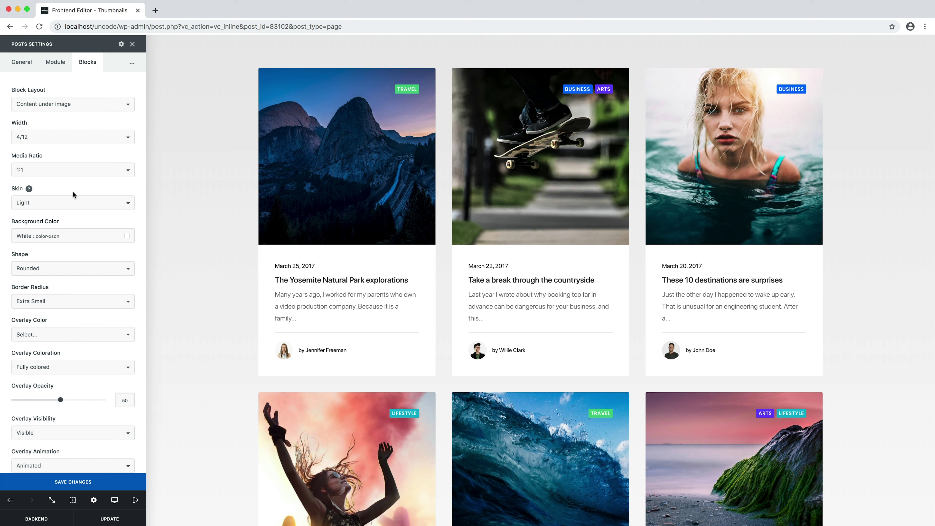
Try the Dark skin with a Dark 2 background on the post blocks, and return to the Light skin with White
click(79, 203)
click(78, 211)
click(85, 239)
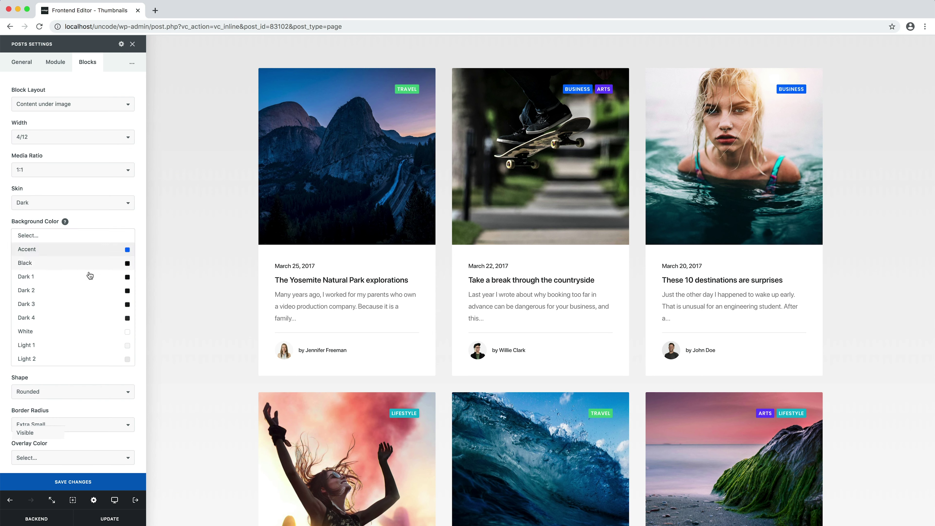
click(84, 291)
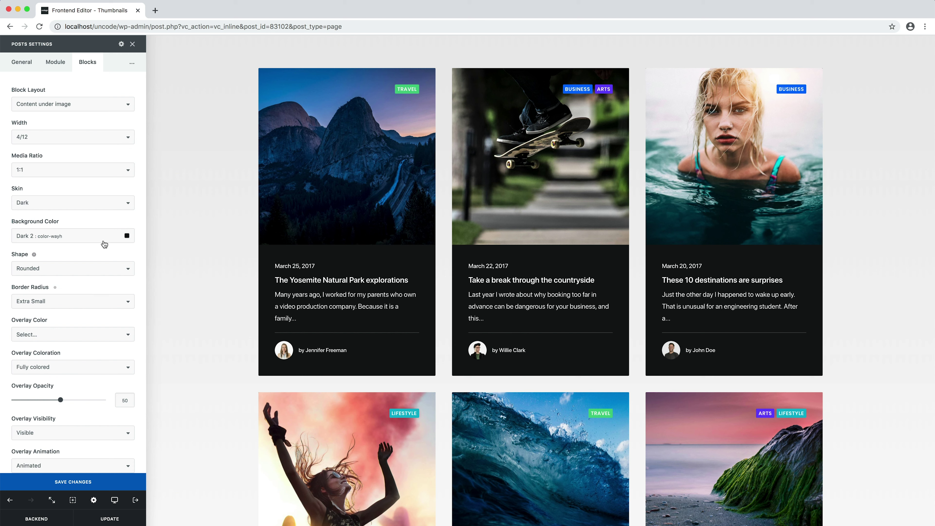
click(90, 207)
click(88, 196)
click(87, 235)
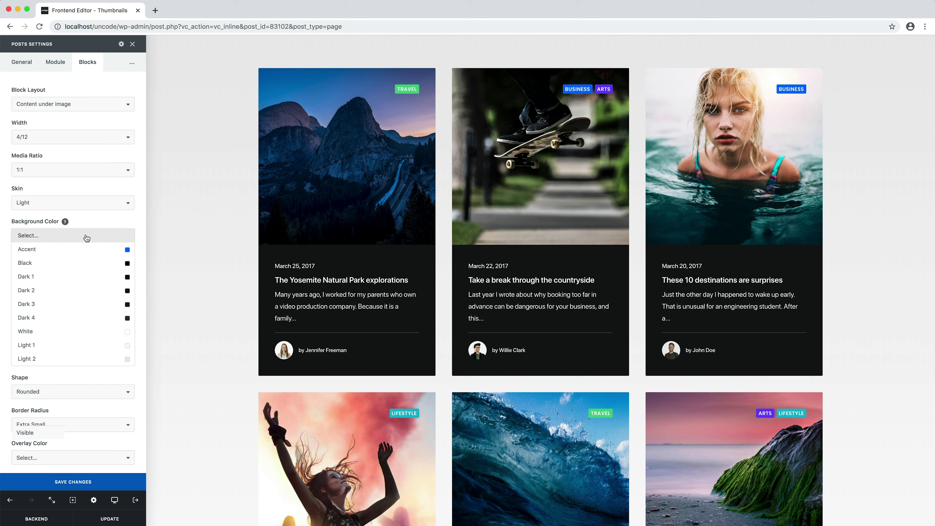
click(88, 331)
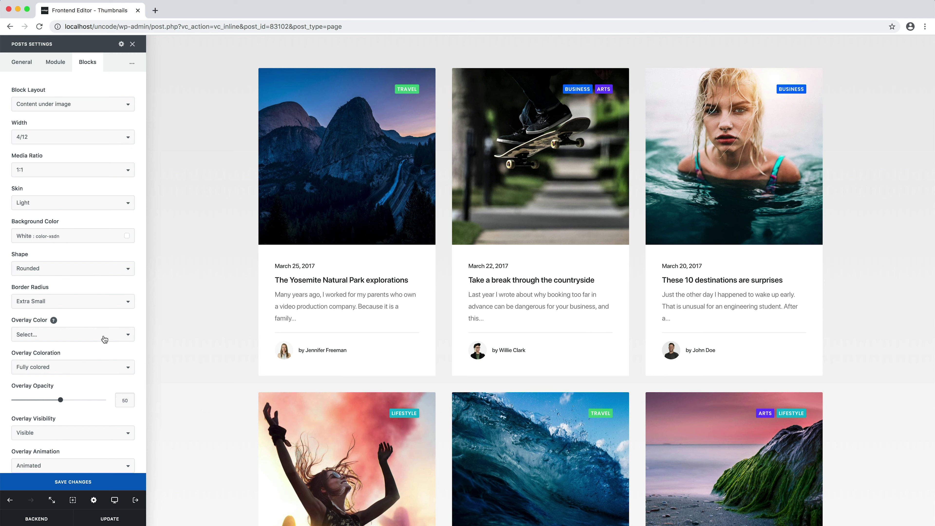
Review the available overlay colors and overlay coloration options for the post blocks without changing them
click(105, 339)
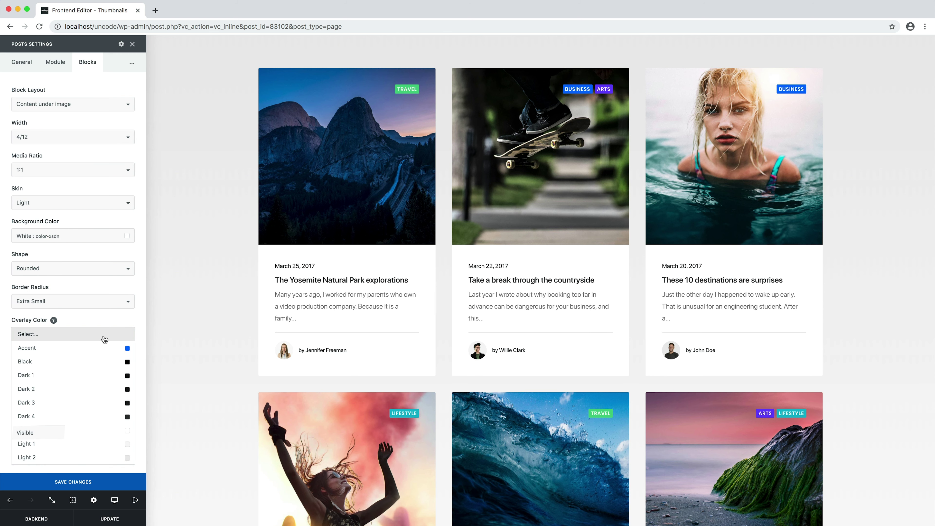
click(104, 340)
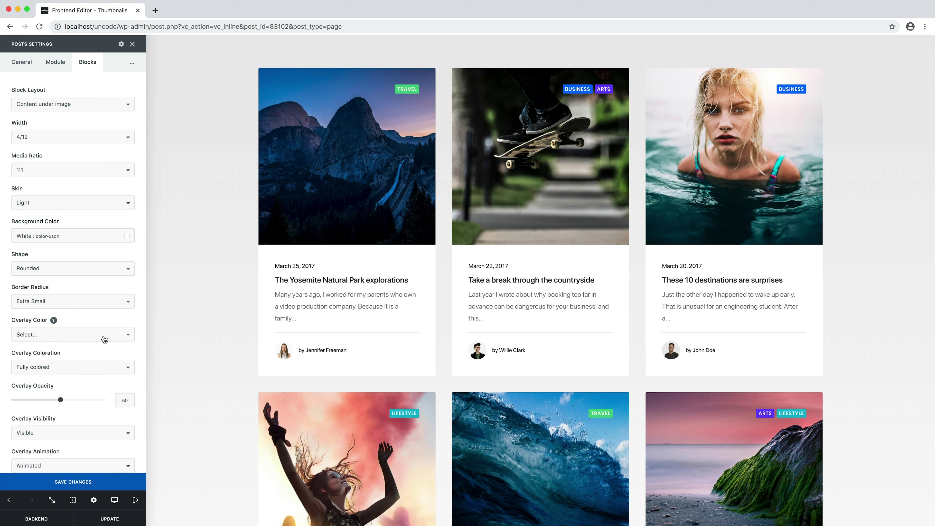
click(98, 368)
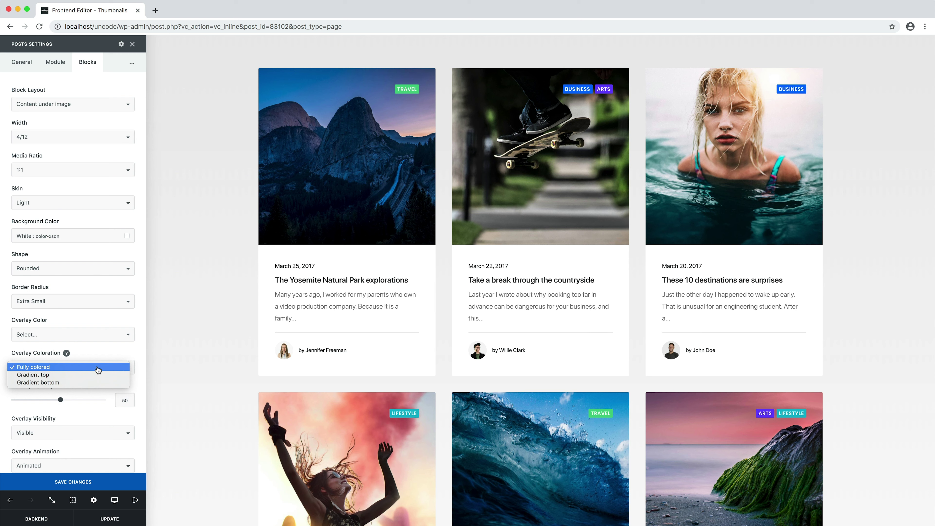
click(98, 370)
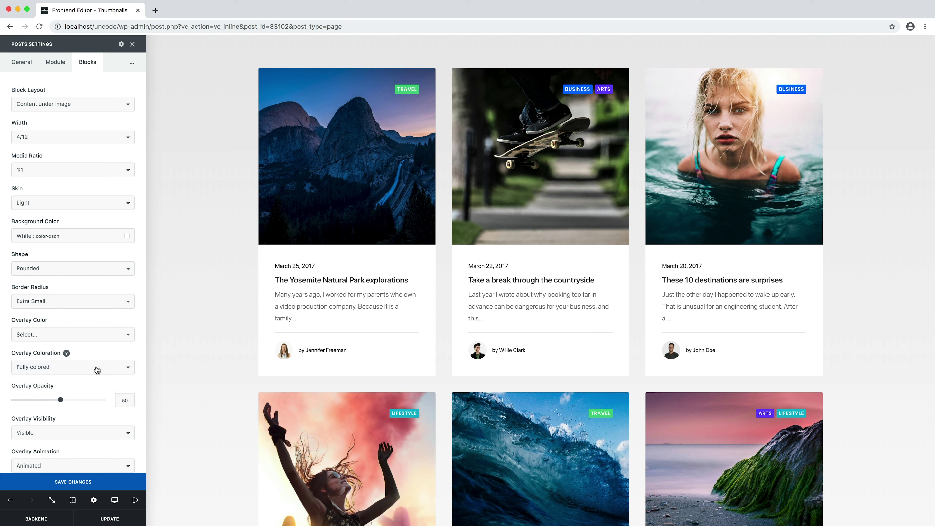
Lower the overlay opacity to 25 and switch the block layout so the content sits over the image
drag(61, 401, 36, 405)
click(94, 102)
click(95, 113)
Set the overlay text animation to Animated with the Bottom to top animation type
scroll(95, 112, down, 5)
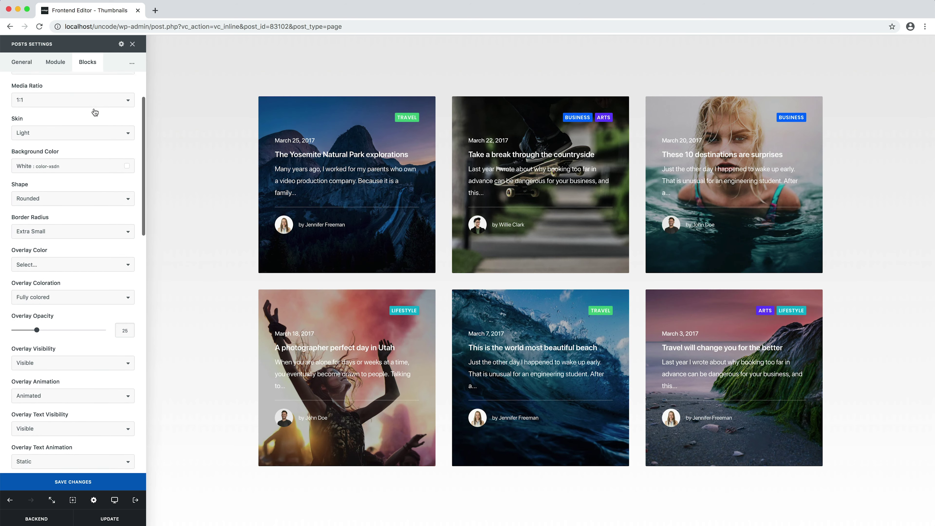
scroll(95, 113, down, 2)
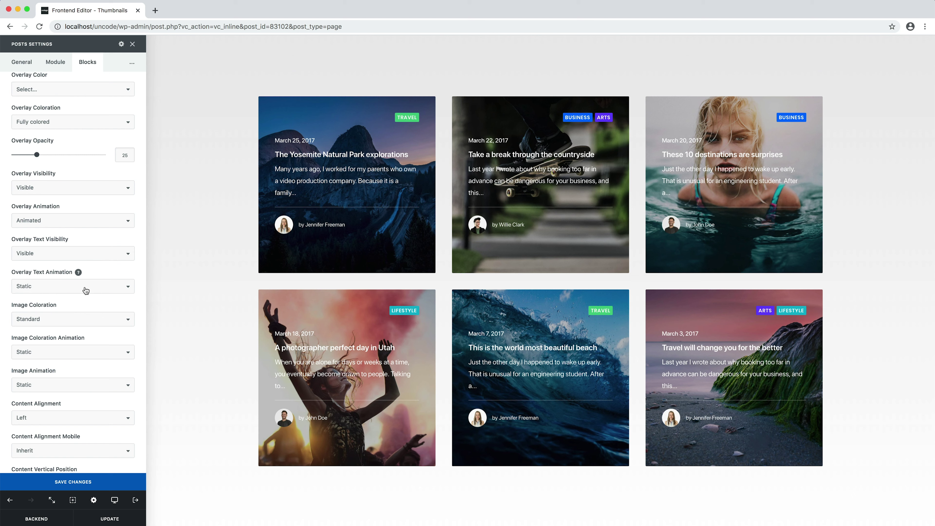
click(86, 286)
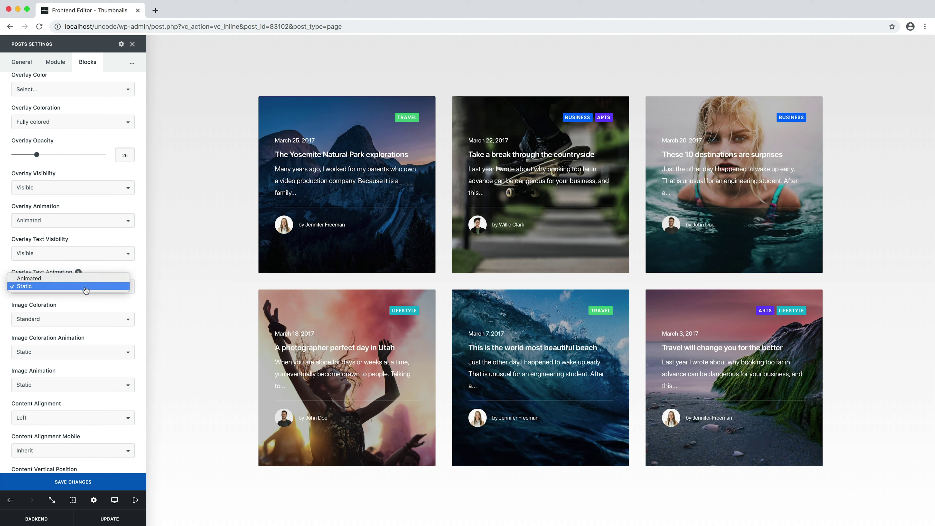
click(86, 278)
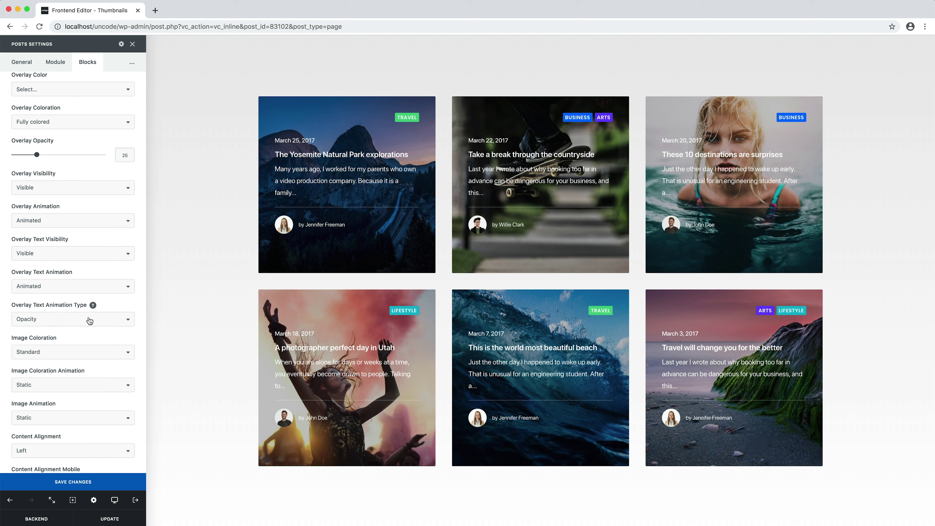
click(89, 320)
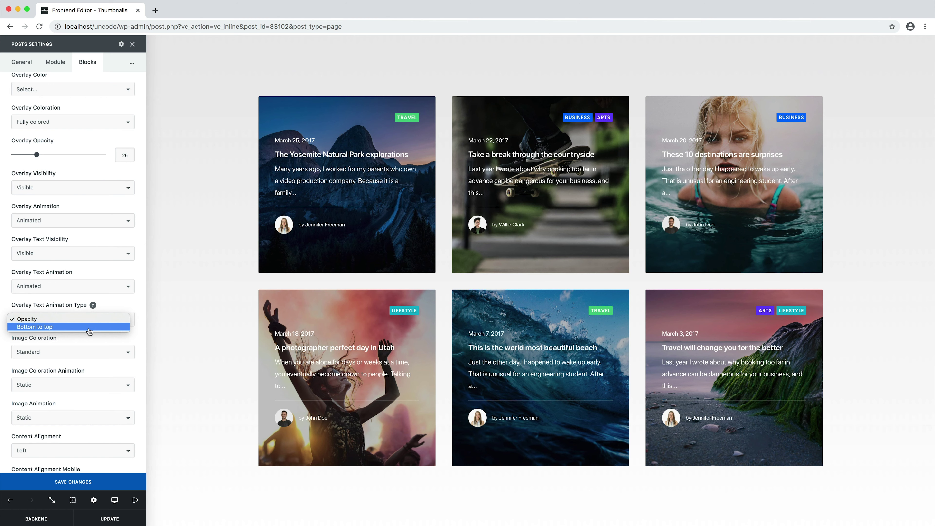
click(90, 328)
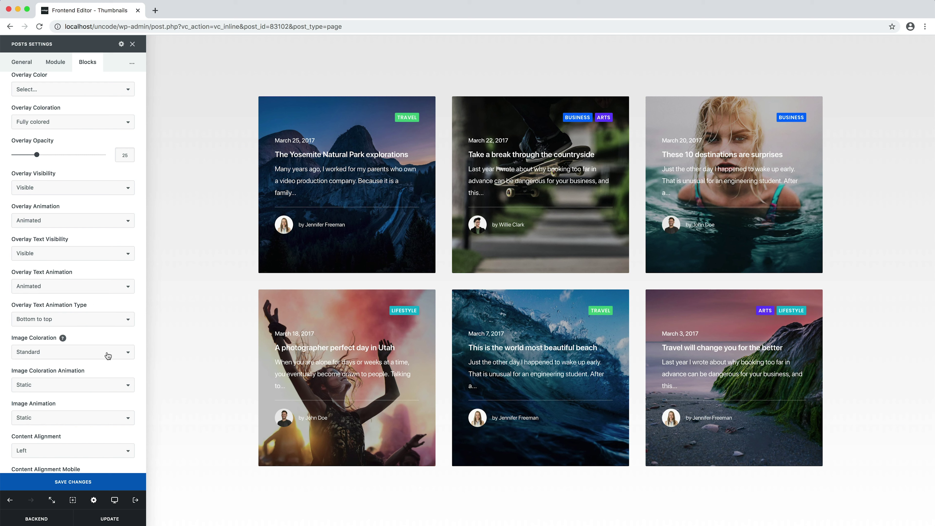
Check the image coloration options, keep Standard, and set the image animation to Animated
click(108, 356)
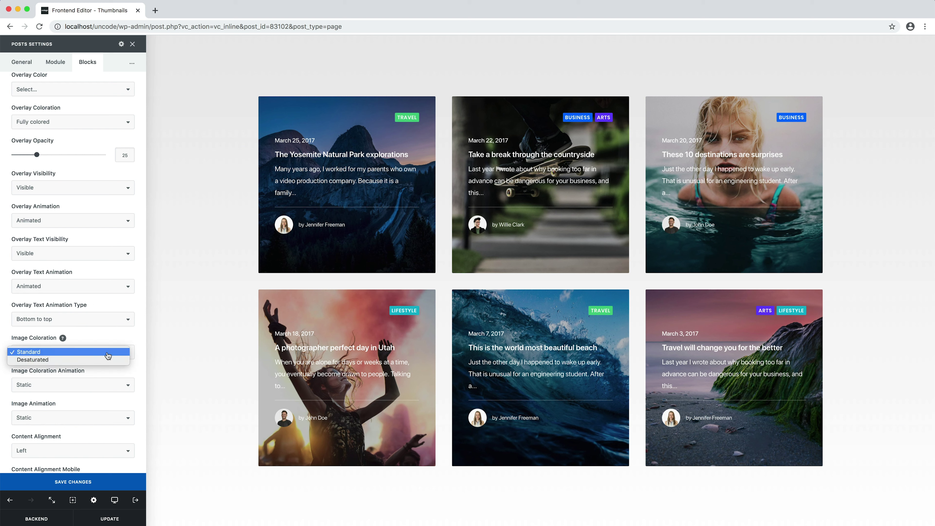
click(108, 353)
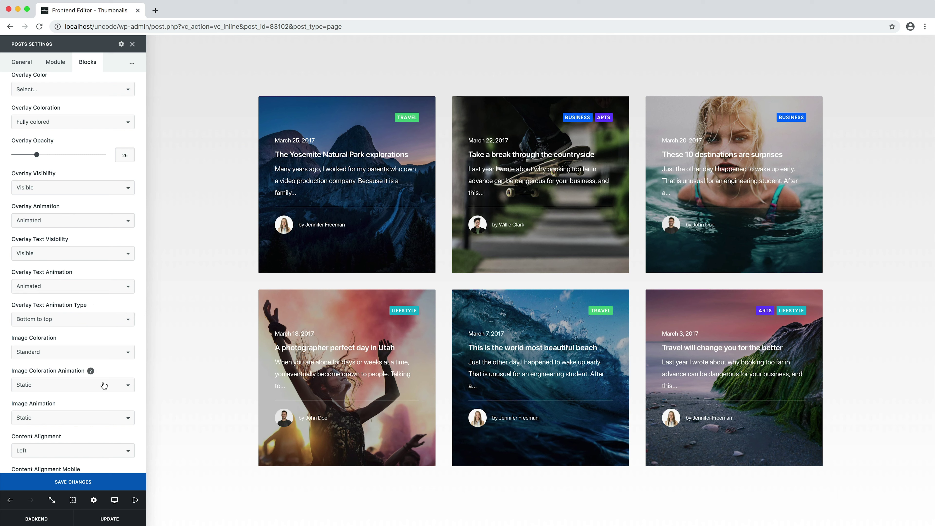
click(100, 418)
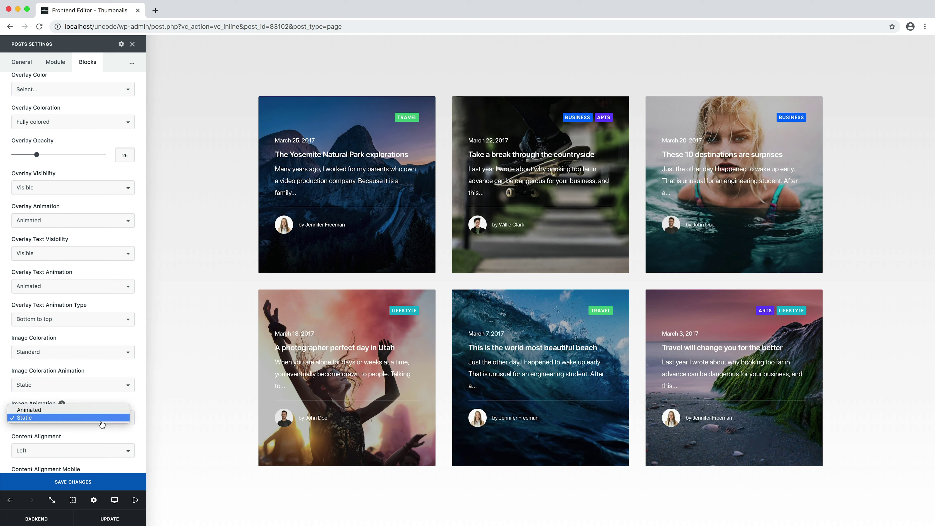
click(100, 410)
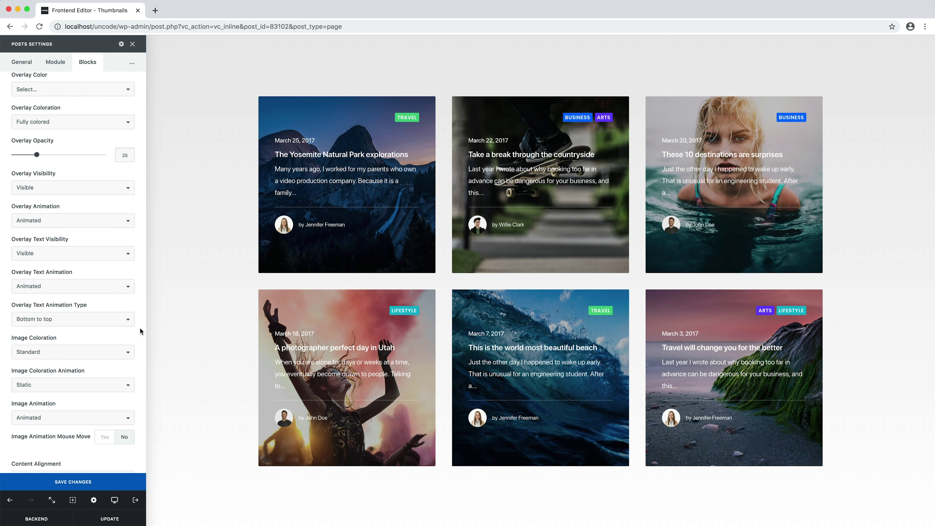
Set the content alignment of the post blocks to Center and their content padding to 2x
scroll(140, 331, down, 10)
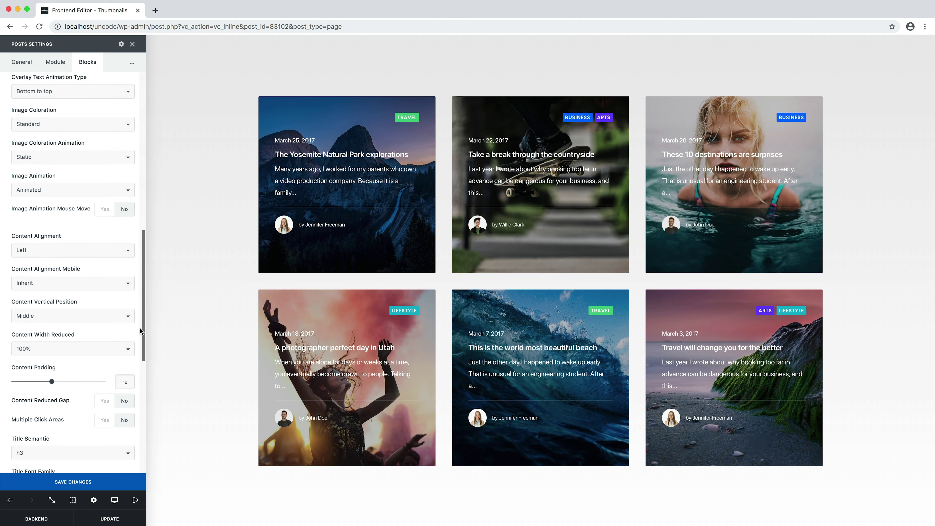
scroll(140, 330, down, 3)
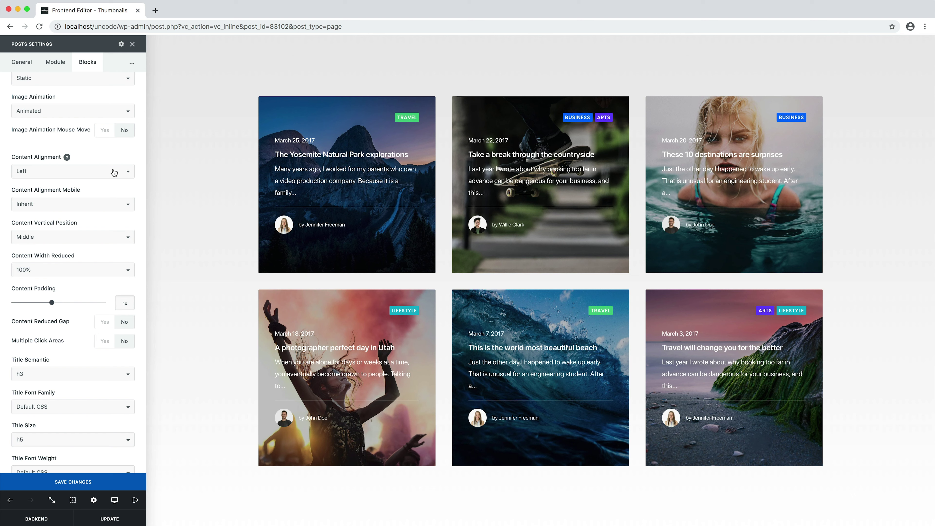
click(114, 173)
click(114, 181)
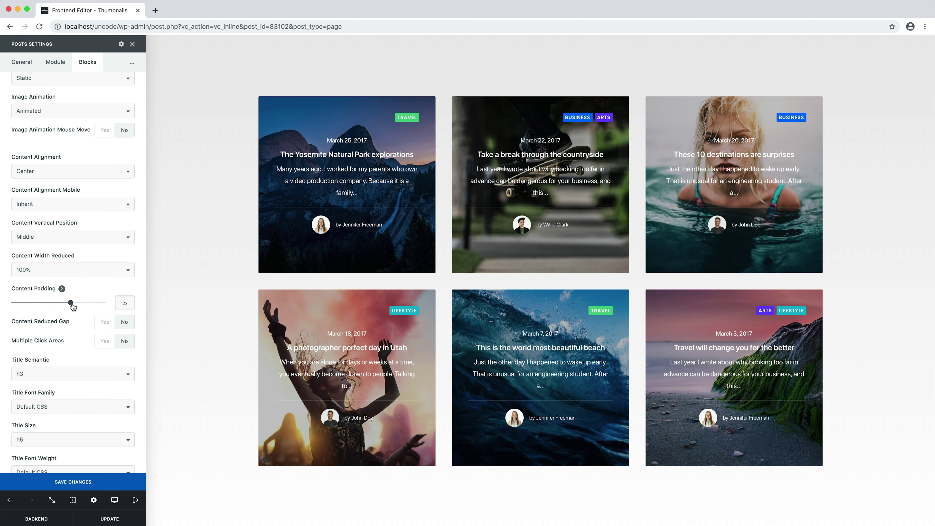
click(71, 304)
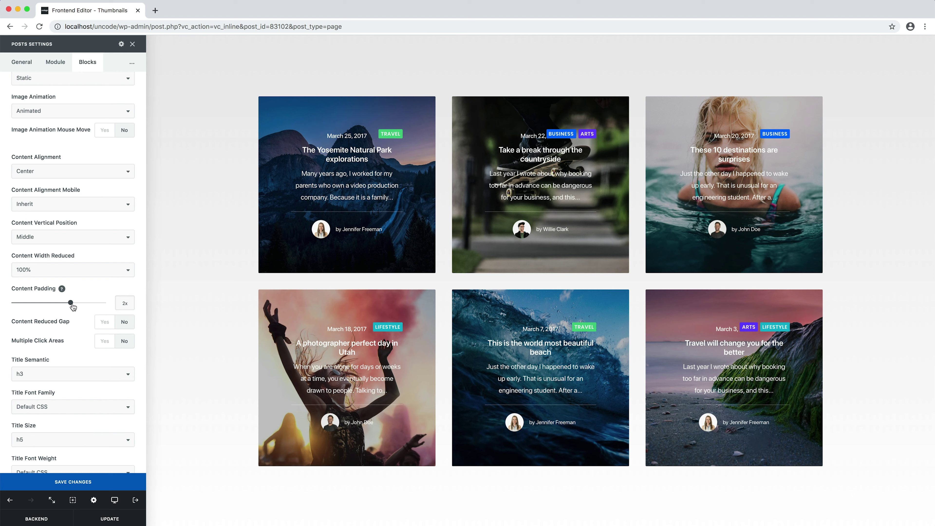
Open the settings of the row containing the posts and set its content width to Full
mouse_move(277, 76)
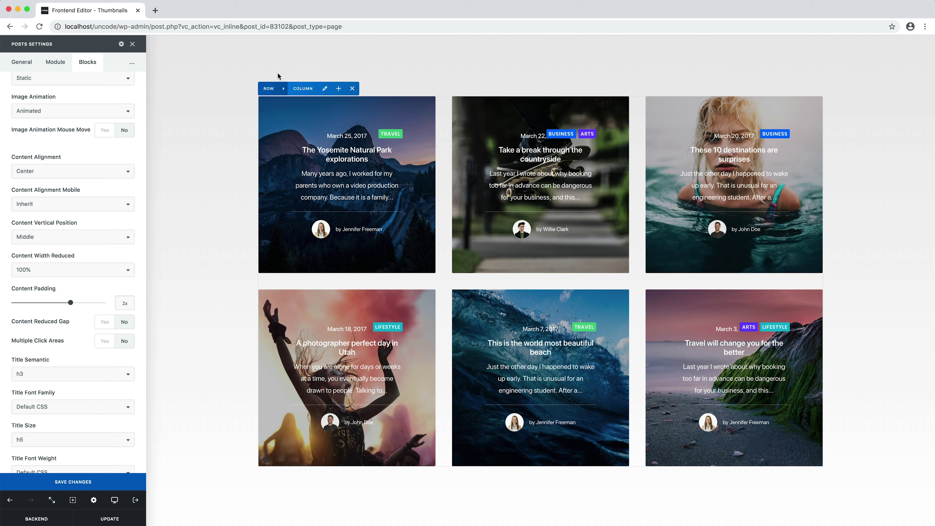
click(287, 89)
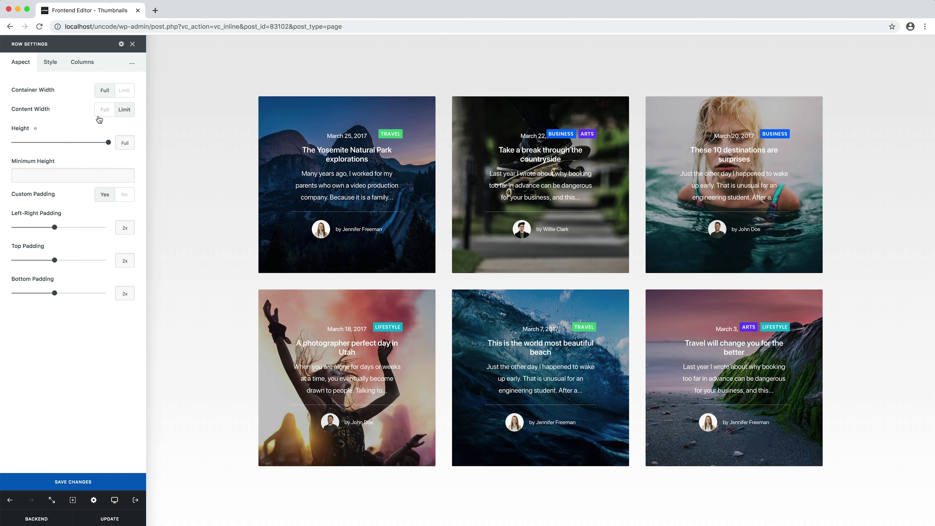
click(103, 111)
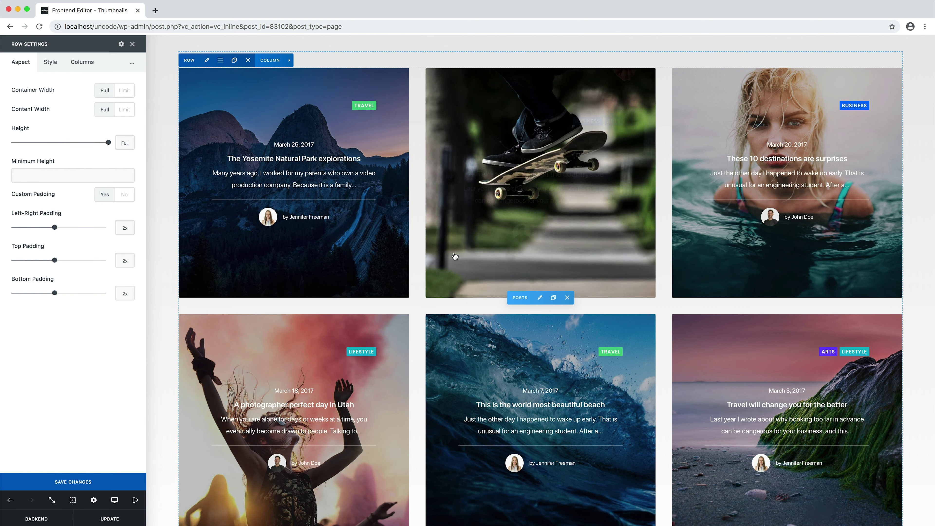
Reopen the block settings of the Posts module and review the content position, click area and title options
click(539, 298)
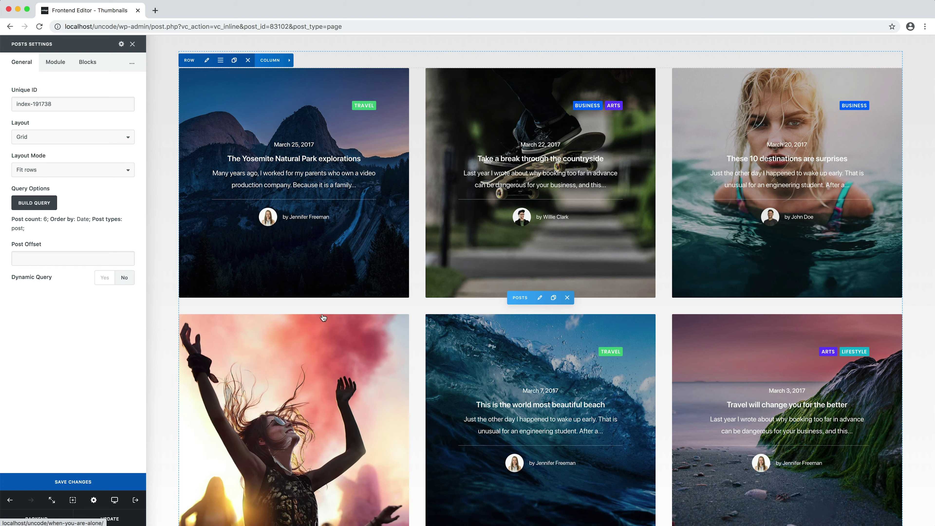
click(101, 66)
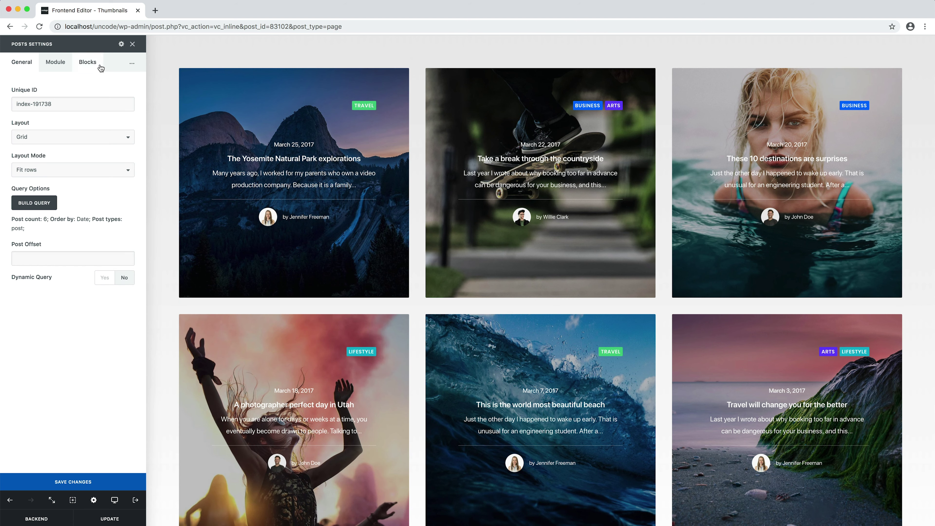
scroll(70, 292, down, 15)
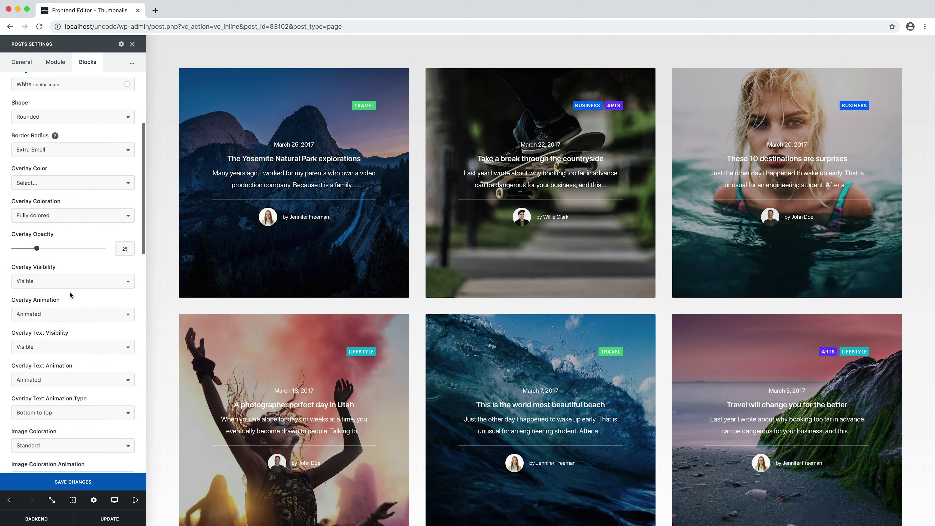
scroll(69, 291, down, 10)
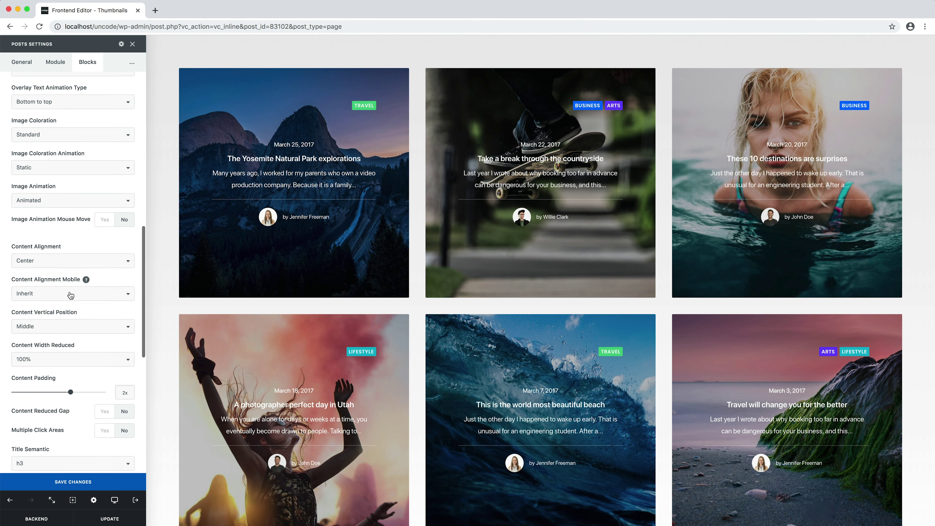
scroll(71, 295, down, 1)
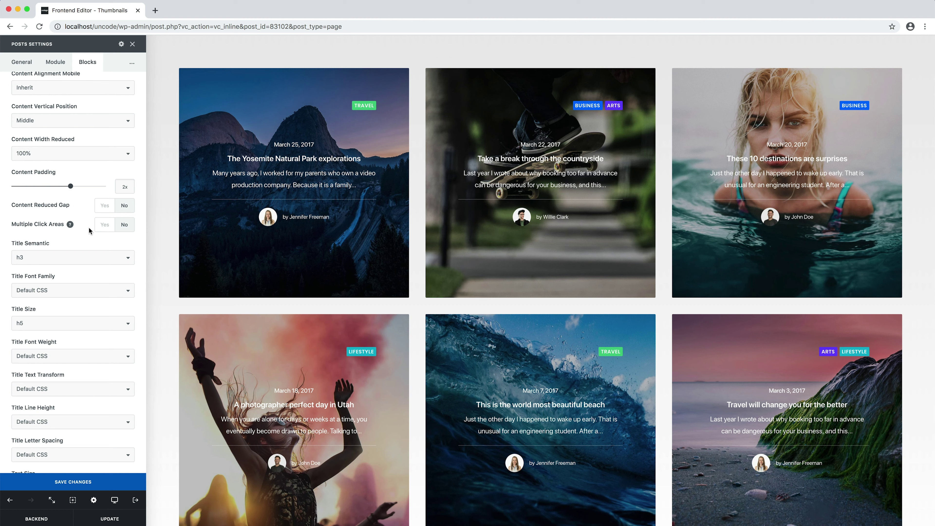
Set the post blocks' title font family to Font Poppins (Sans Serif) and the title size to h2
scroll(89, 230, down, 5)
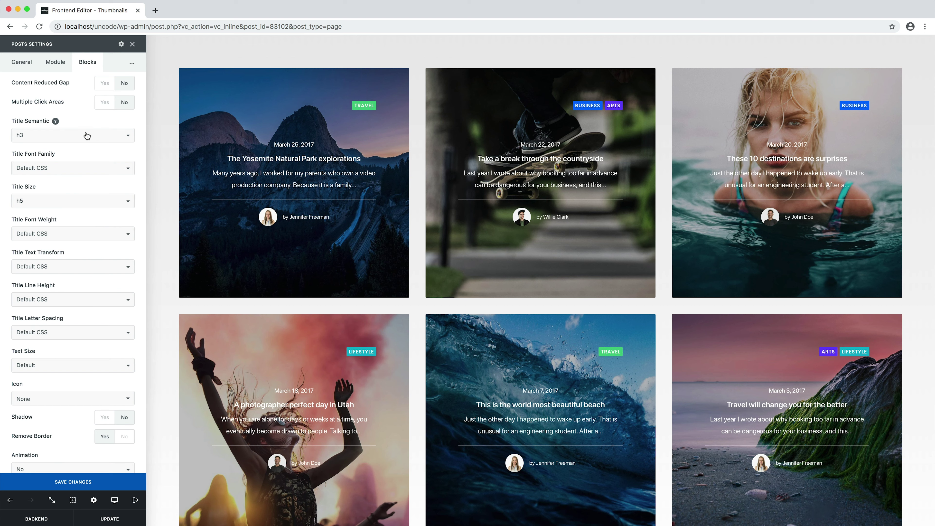
click(83, 168)
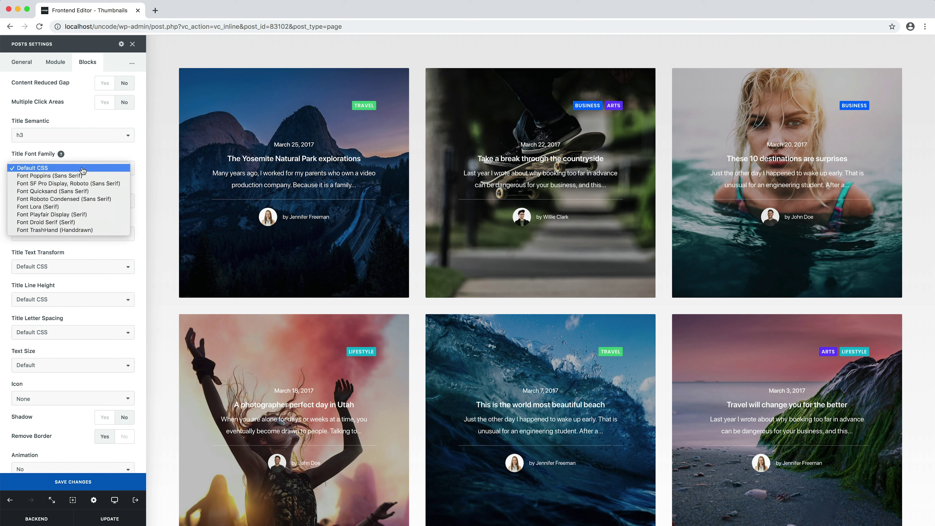
click(83, 177)
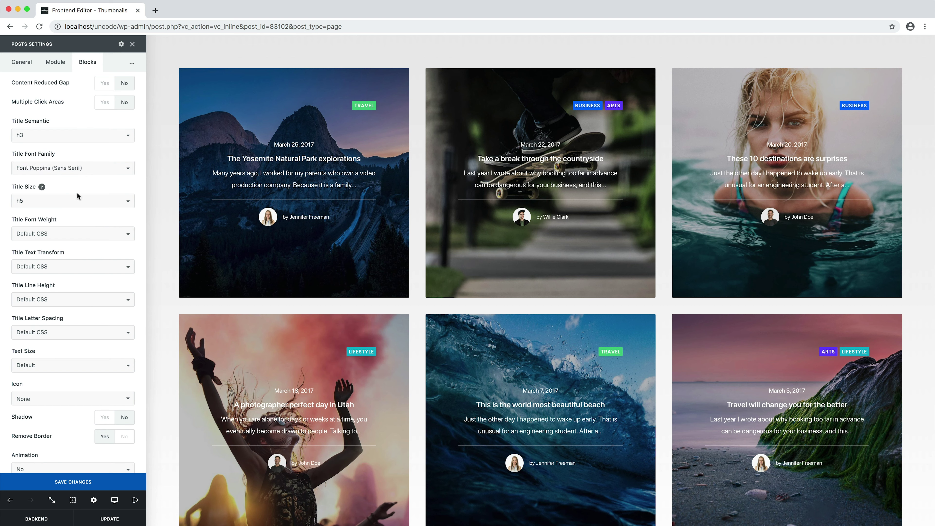
click(78, 202)
click(72, 178)
Set the title font weight to 700 and the title letter spacing to -0.02em
click(66, 234)
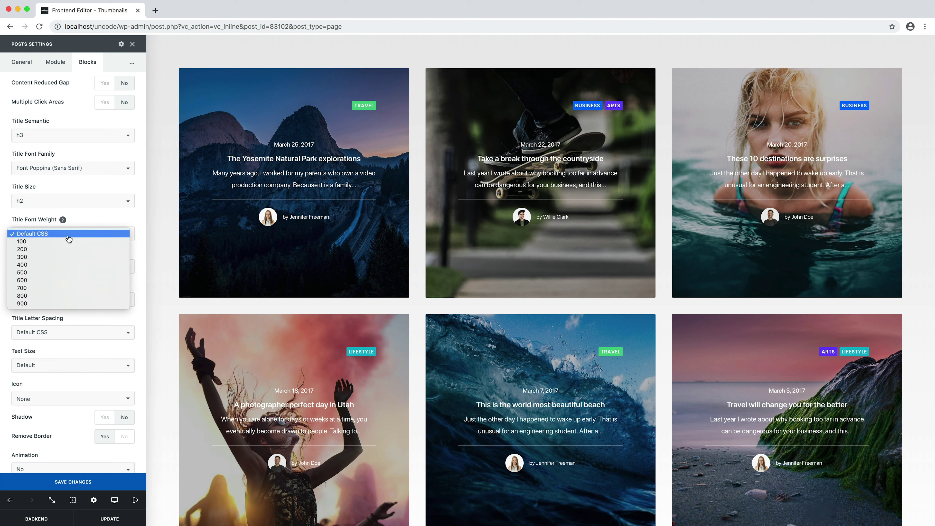
click(67, 291)
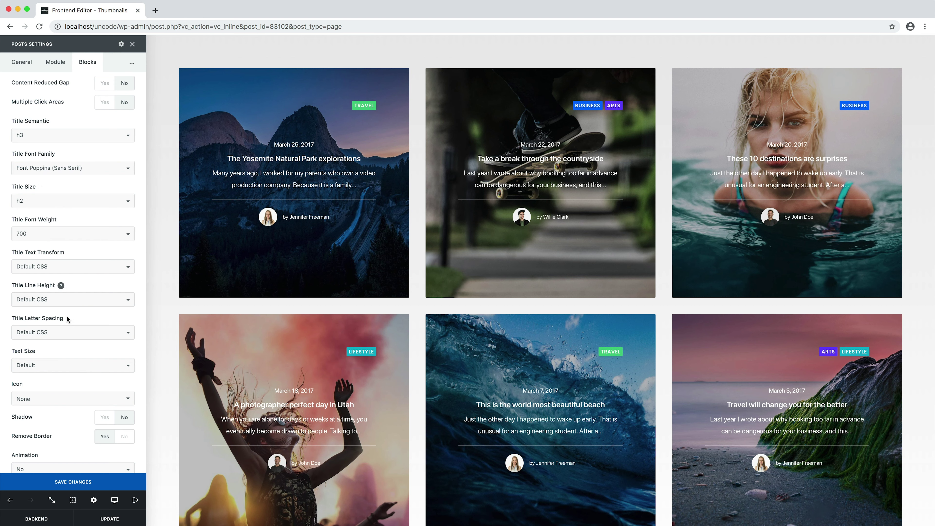
click(72, 332)
click(70, 341)
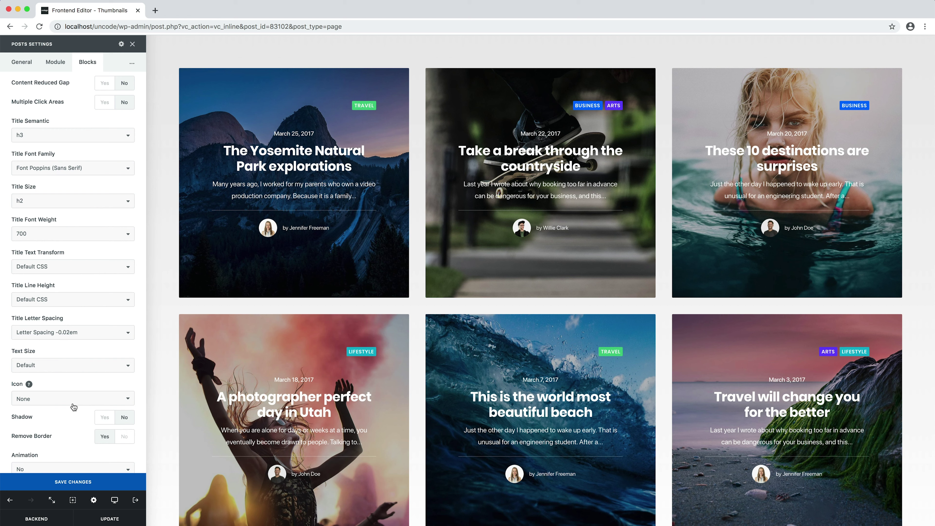
Enable the shadow on the post blocks, set its type to Large, and check it along the post grid
click(100, 422)
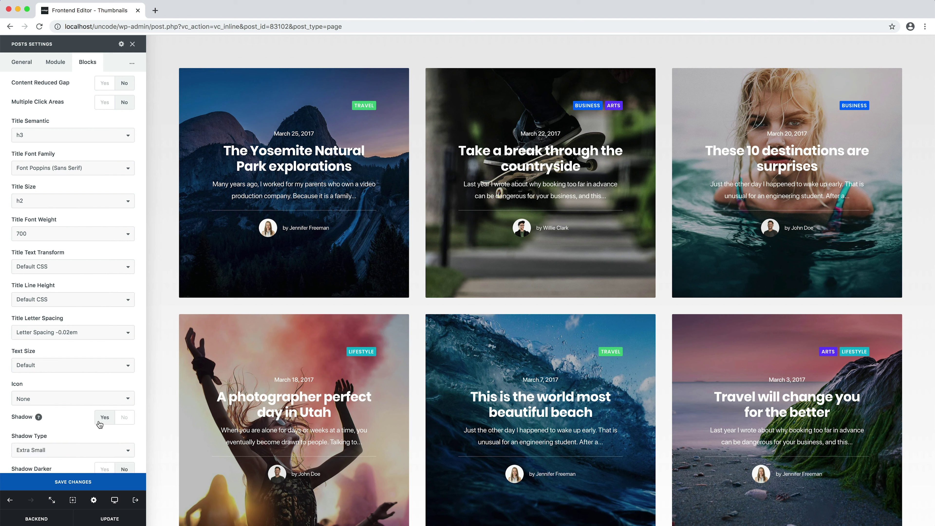
scroll(100, 424, down, 3)
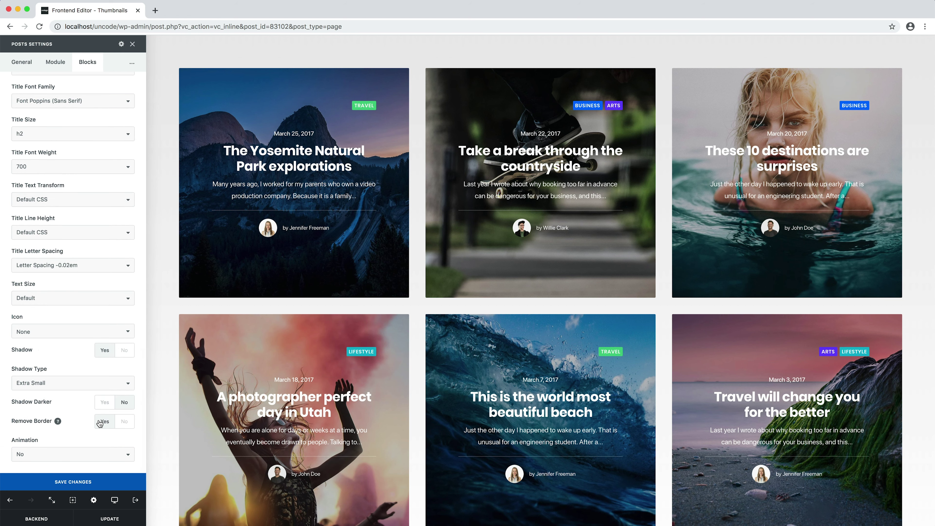
click(99, 384)
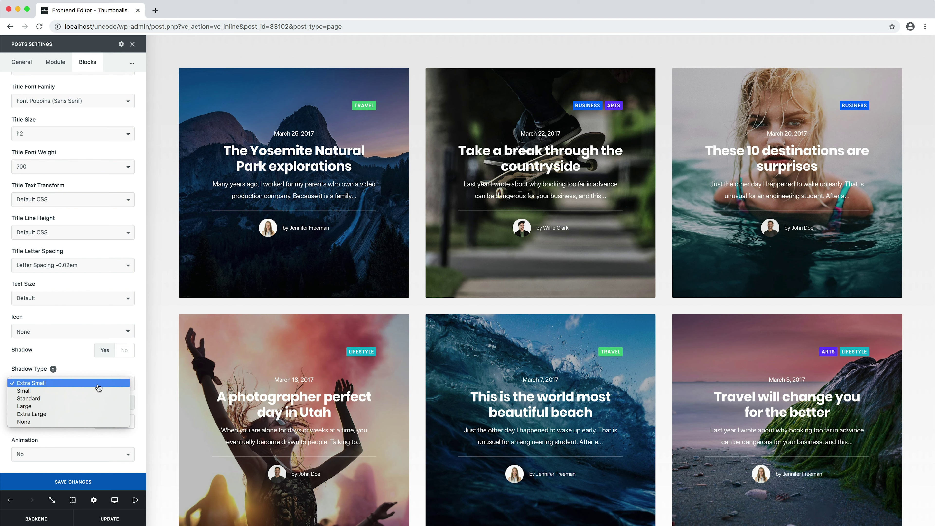
click(96, 406)
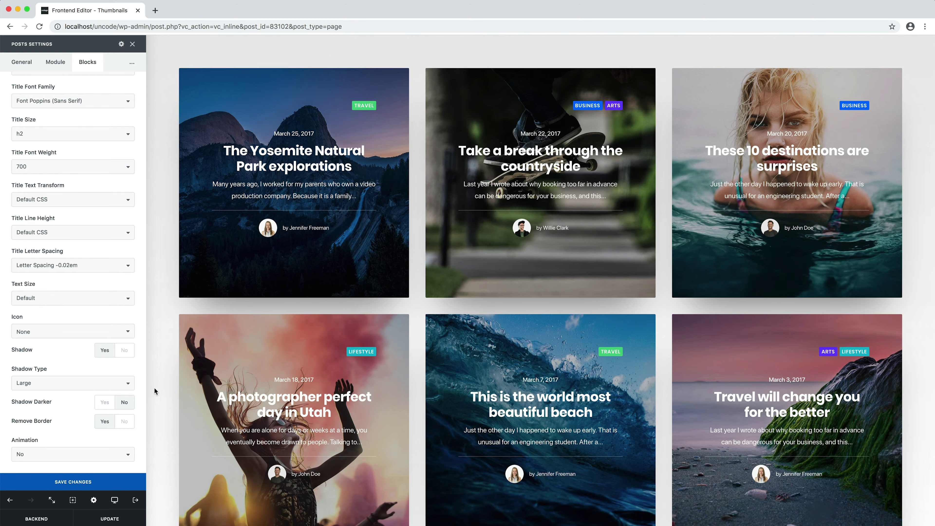
scroll(162, 390, down, 3)
scroll(163, 390, down, 3)
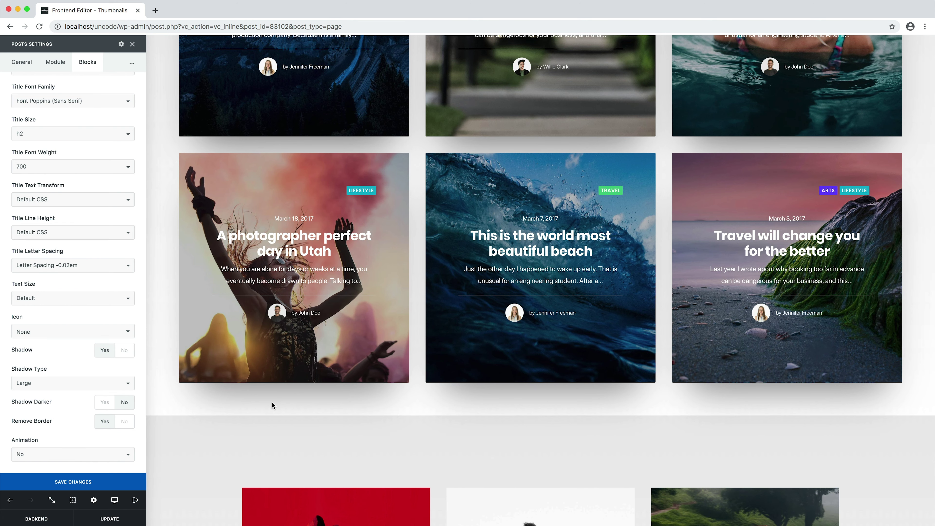
scroll(162, 374, up, 6)
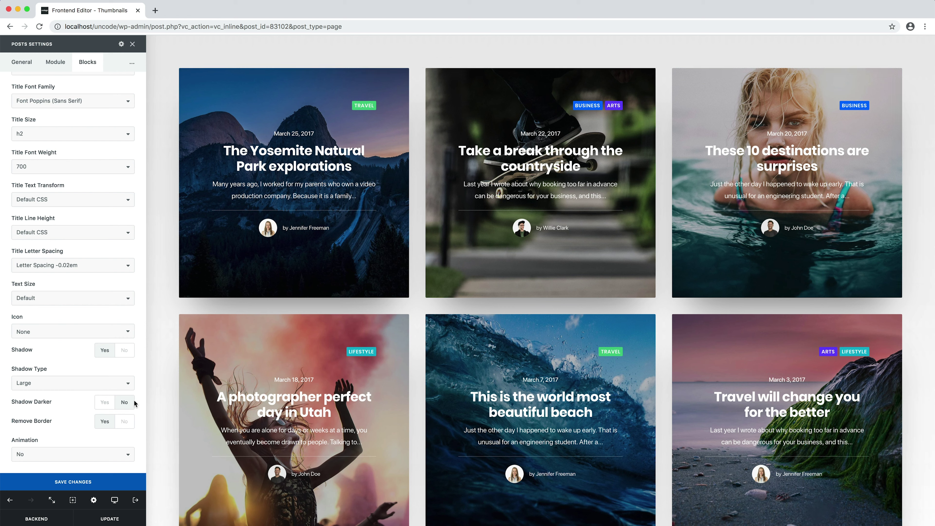
Save the post blocks with a Zoom in animation and an ms 400 delay, and switch the animation to Bottom to top
click(125, 459)
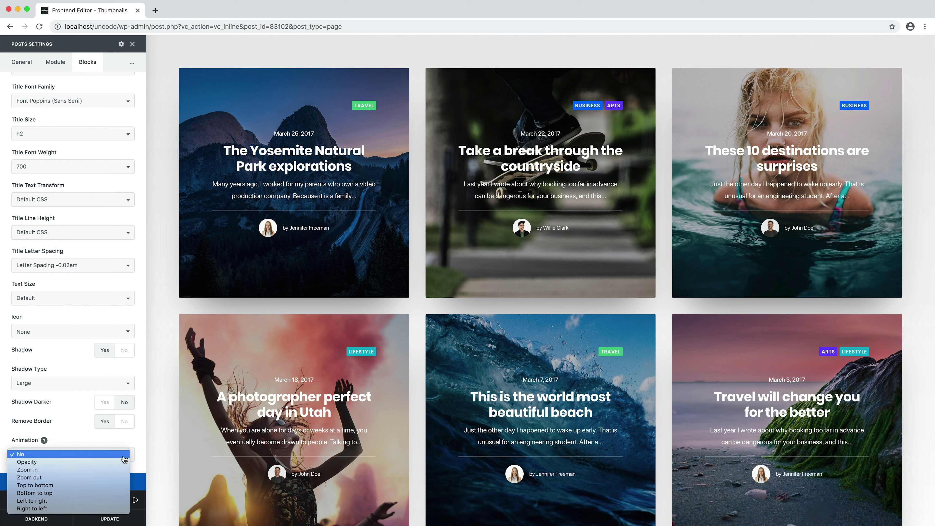
click(125, 470)
scroll(139, 468, down, 3)
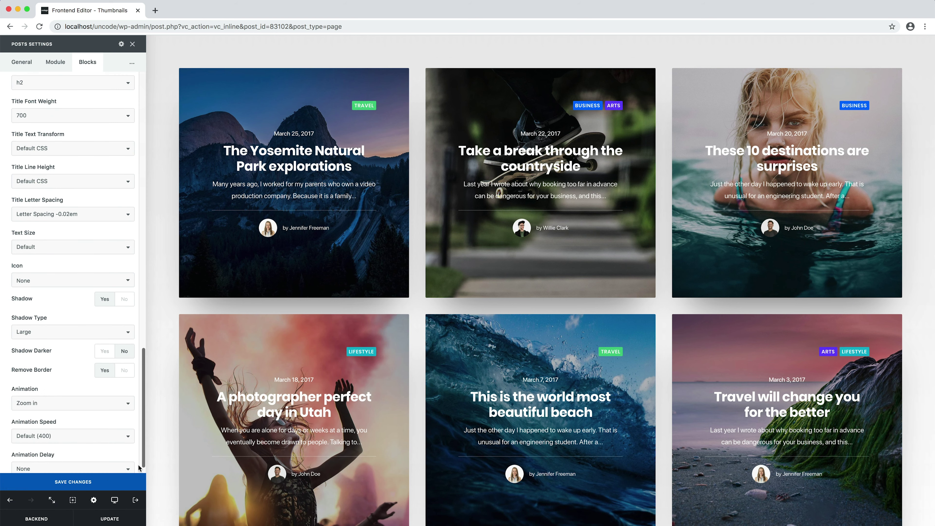
click(105, 459)
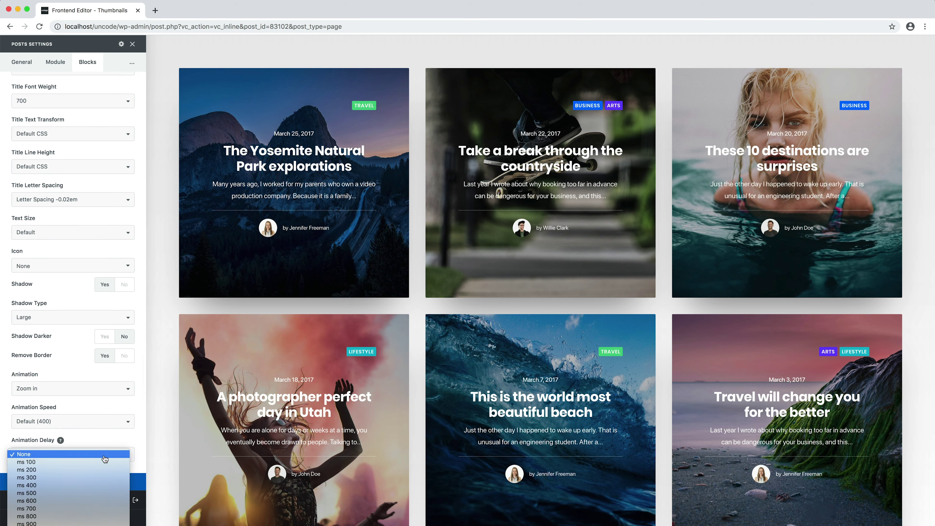
click(103, 486)
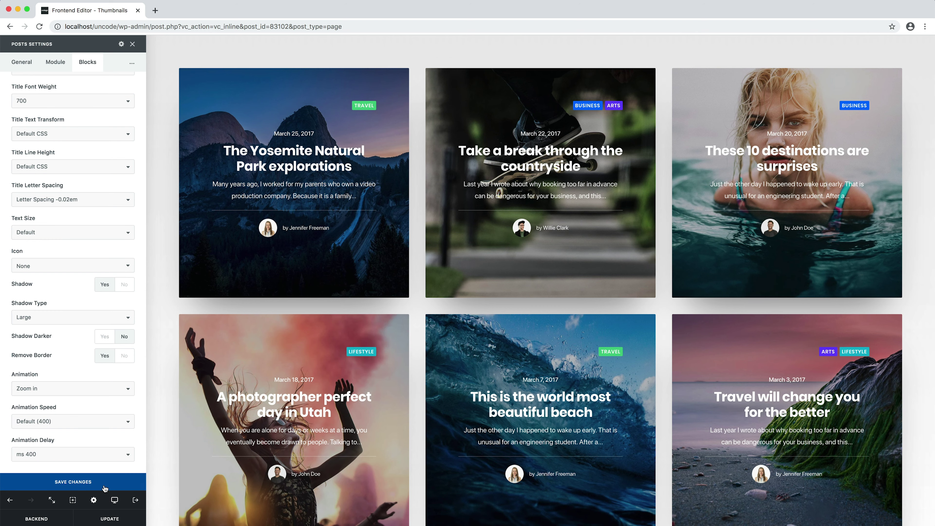
click(105, 487)
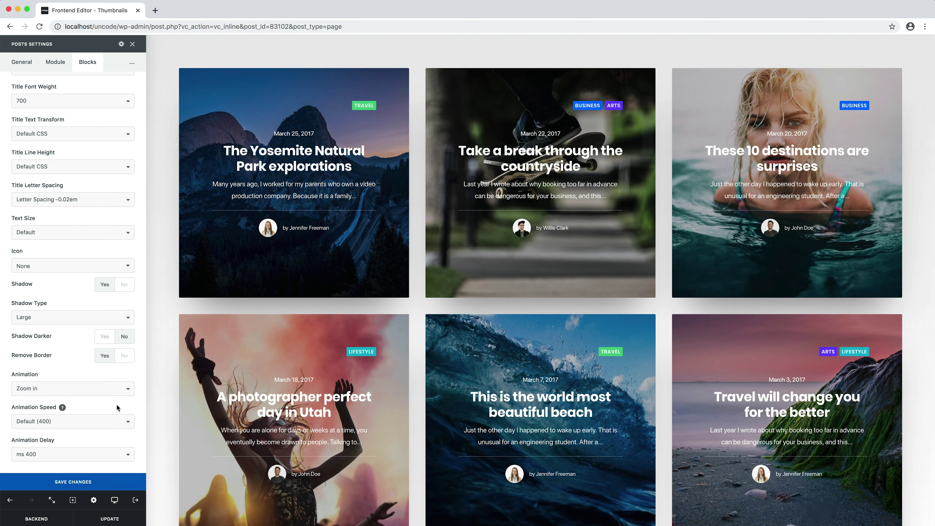
click(107, 389)
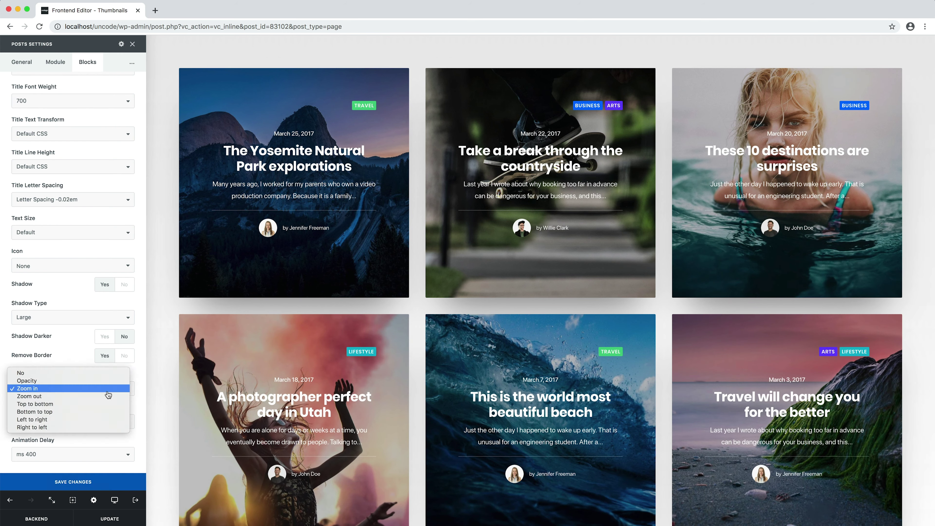
click(107, 411)
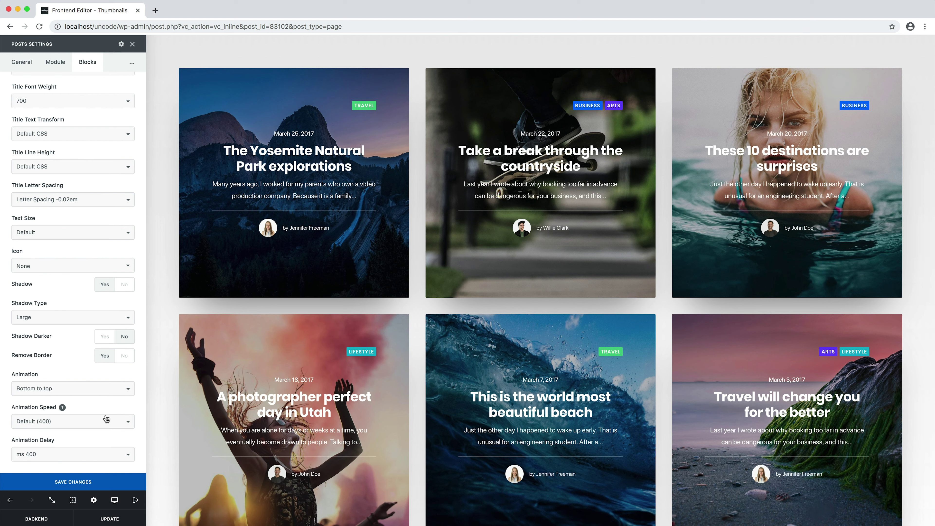
Delete the row containing the media gallery to empty the page
mouse_move(186, 88)
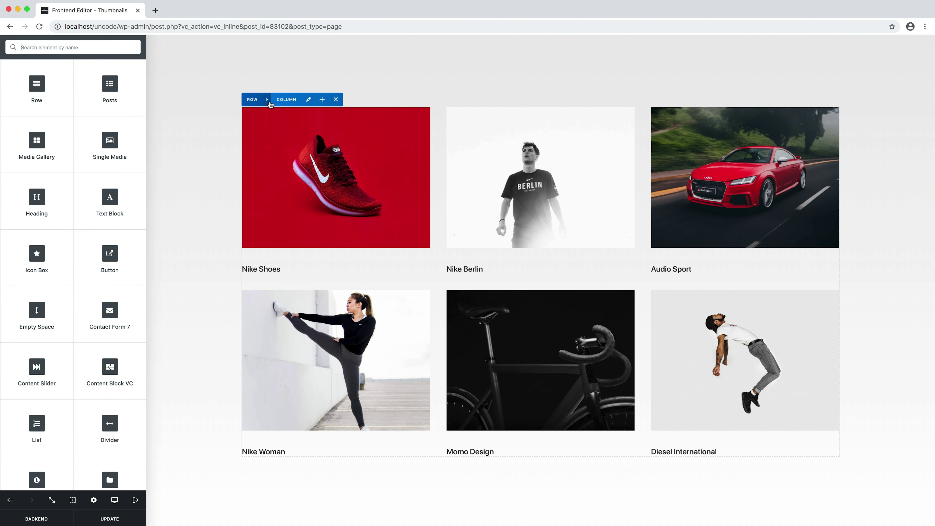
click(312, 100)
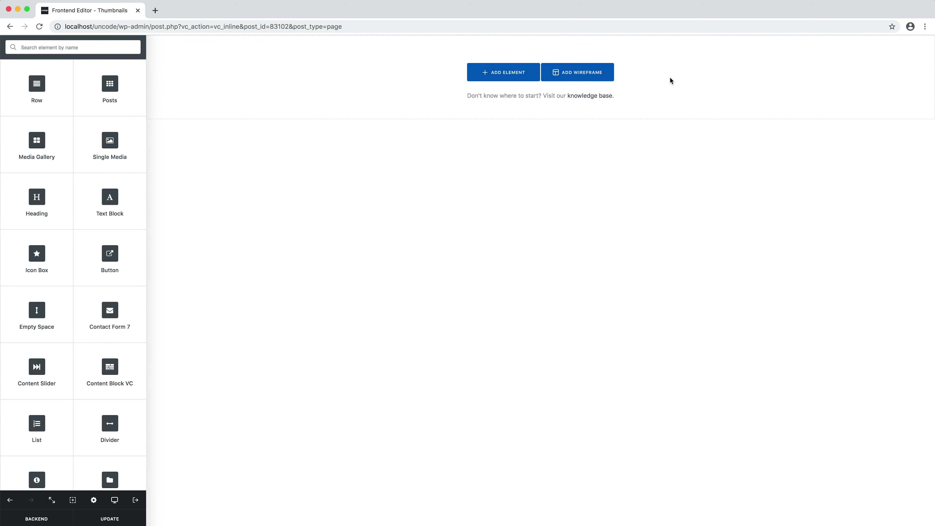
Insert the Blog wireframe pairing one large post with a two-column grid of smaller posts, and delete its row again
click(610, 71)
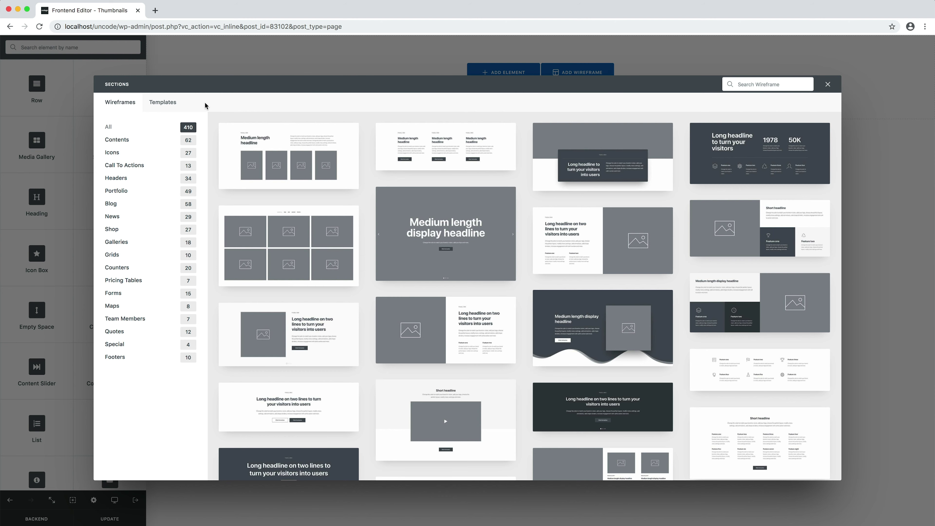
click(168, 208)
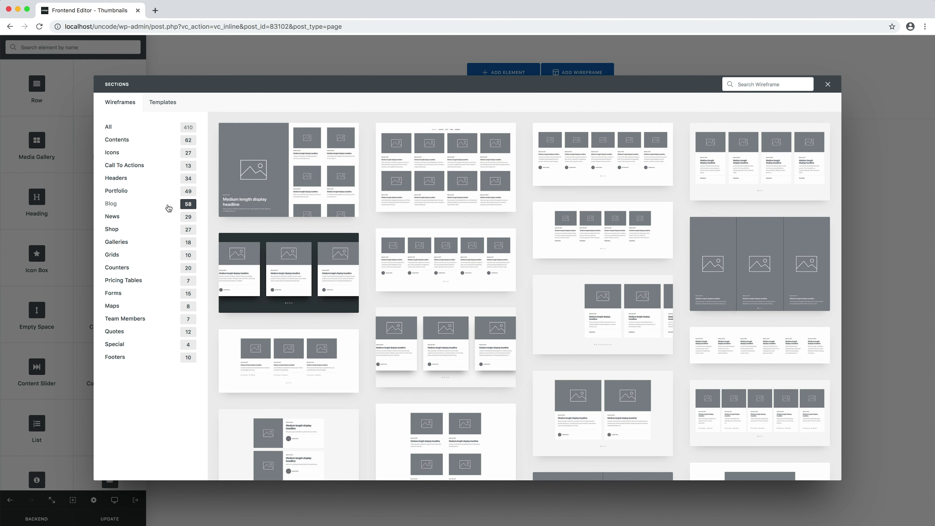
click(274, 185)
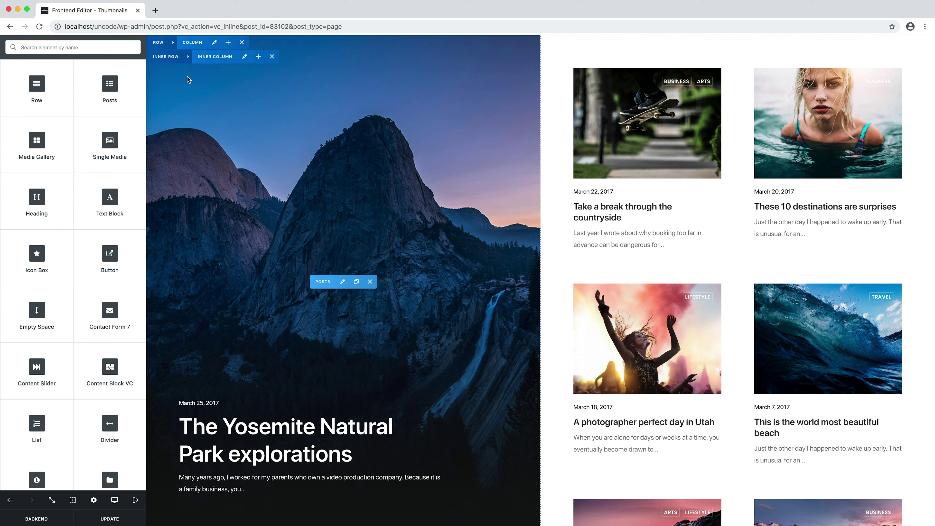
mouse_move(171, 45)
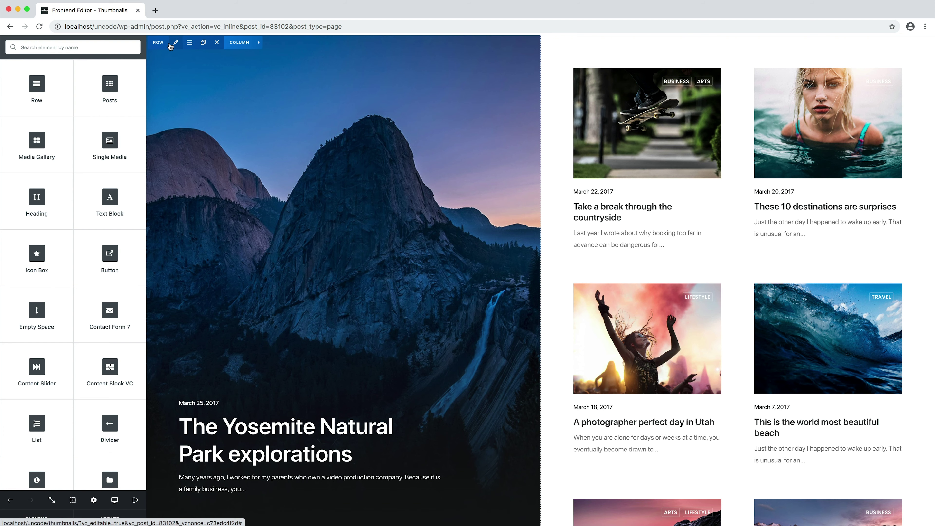
click(216, 44)
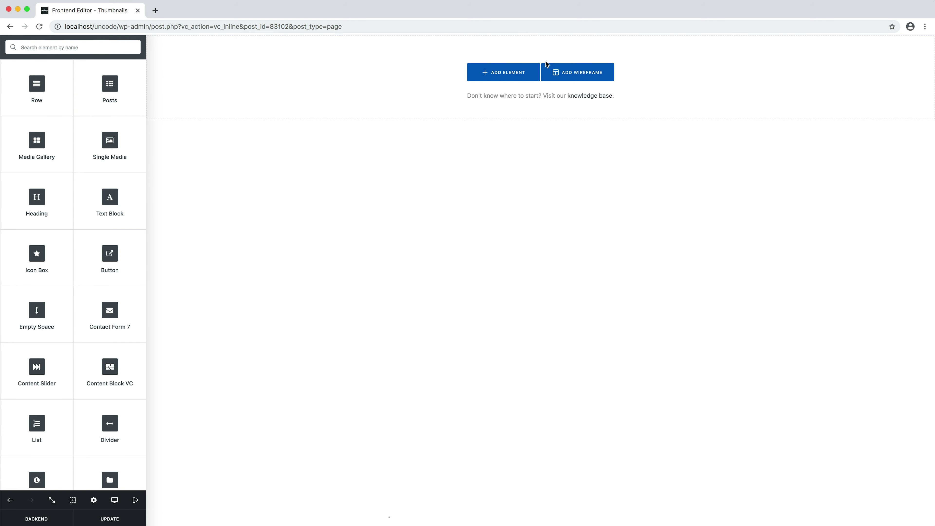
Insert the boxed, light-background Blog wireframe with a metro grid of large and small thumbnails, and review its posts
click(547, 69)
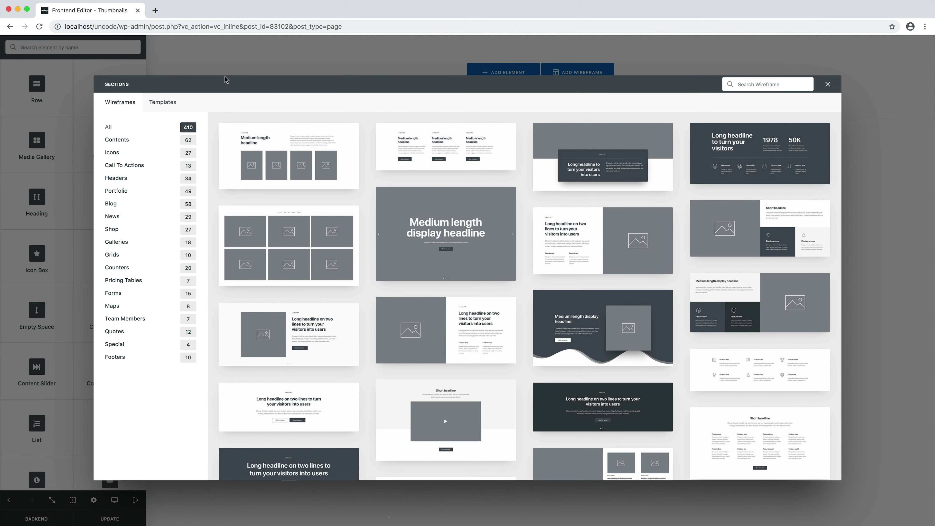
click(152, 203)
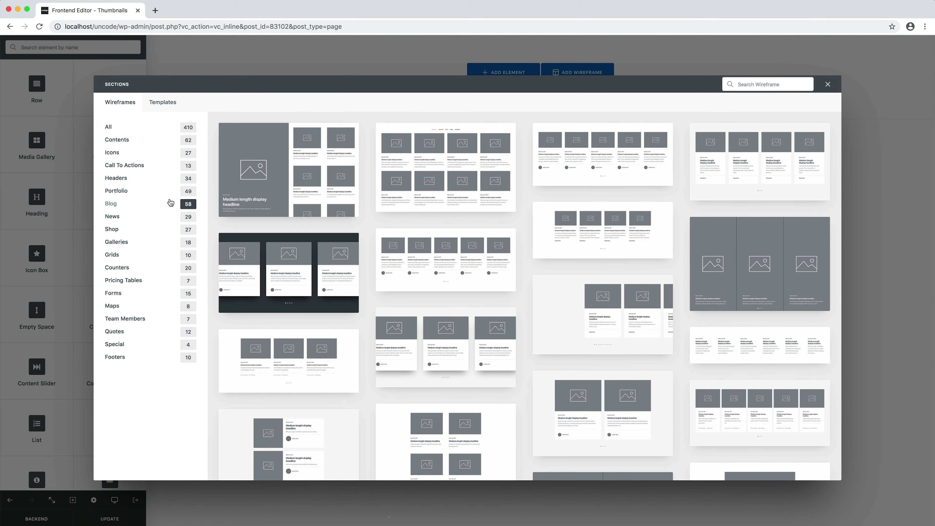
scroll(214, 209, down, 5)
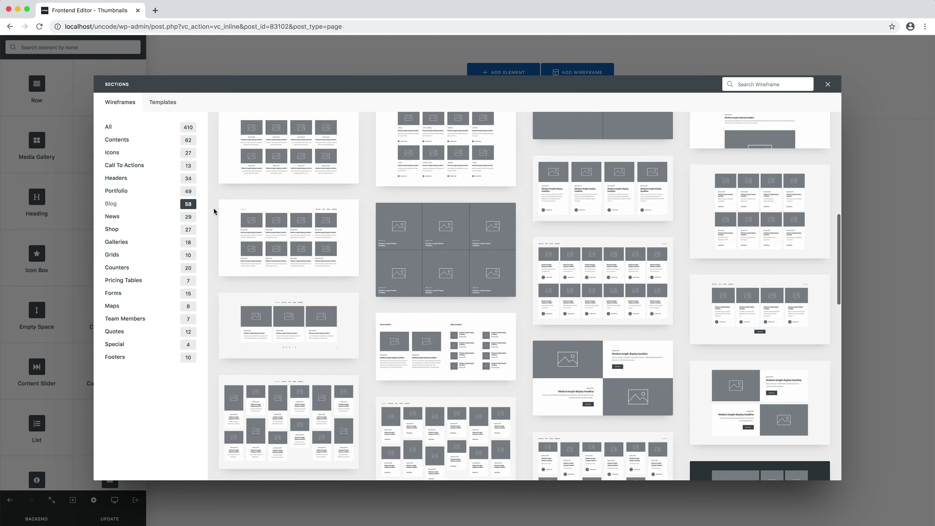
scroll(213, 207, down, 8)
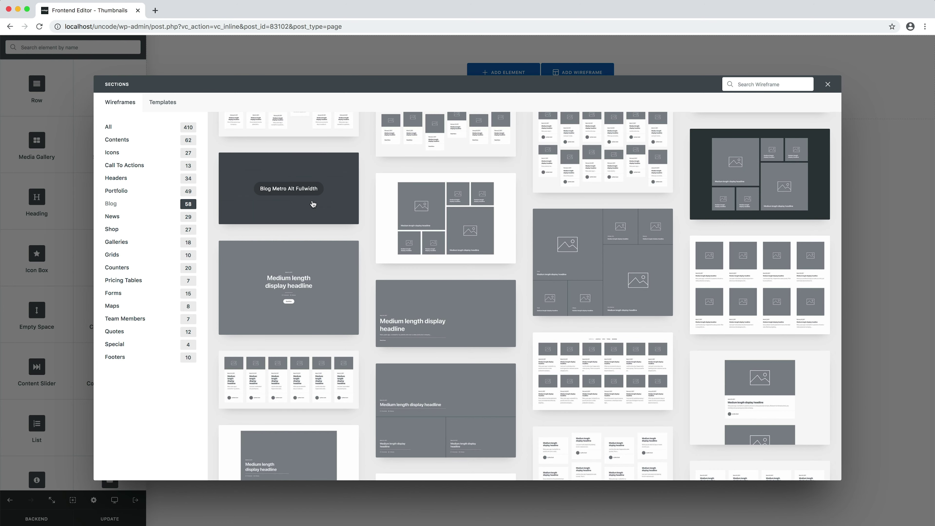
click(404, 254)
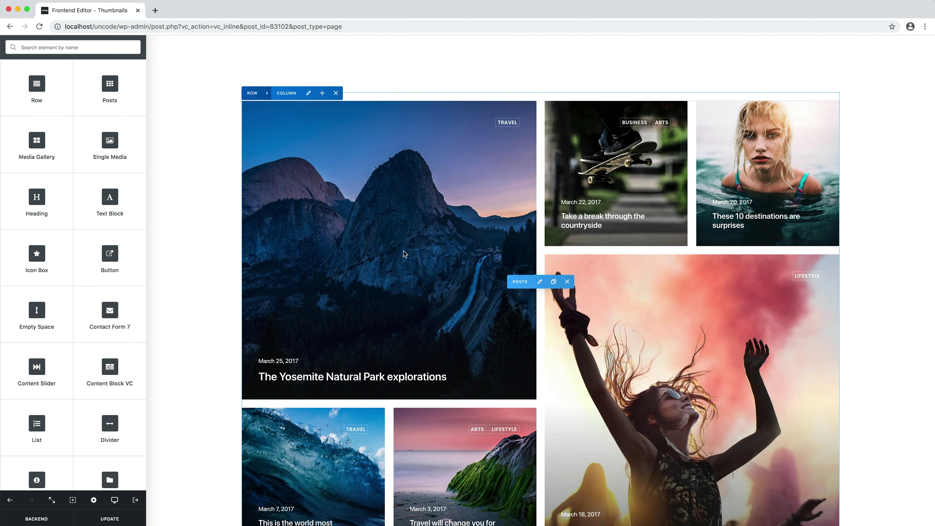
scroll(403, 254, down, 3)
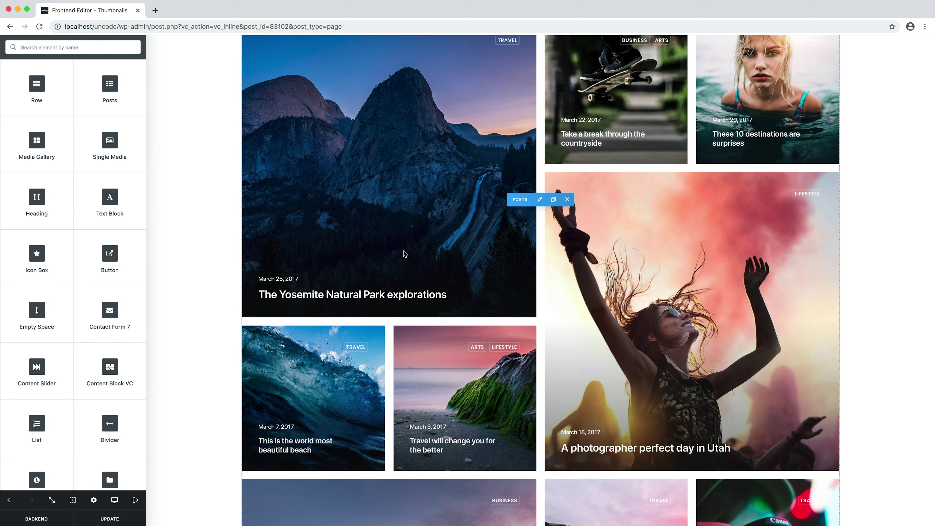
scroll(403, 251, down, 15)
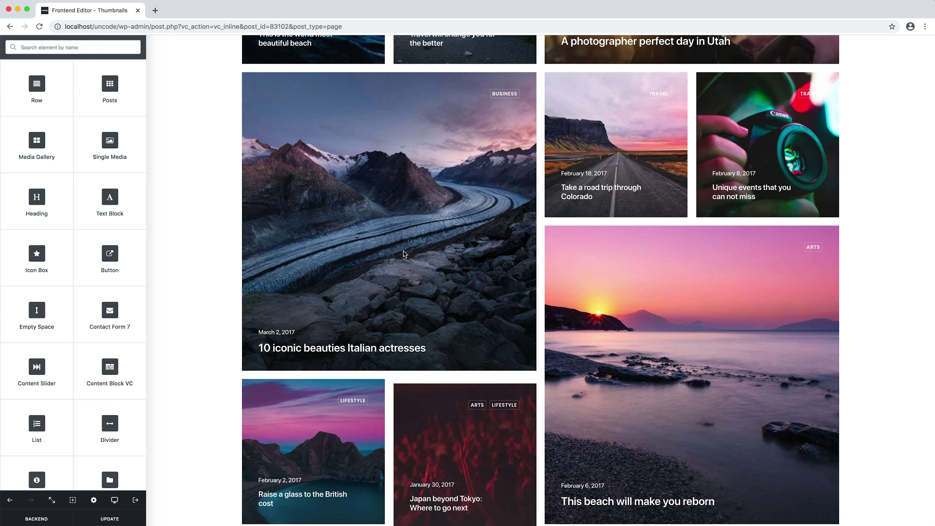
scroll(403, 250, up, 10)
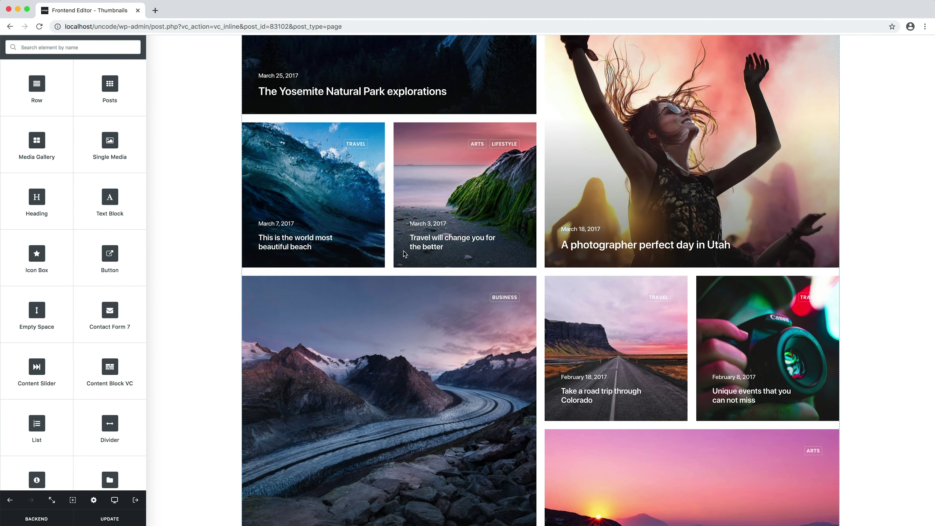
scroll(403, 252, up, 7)
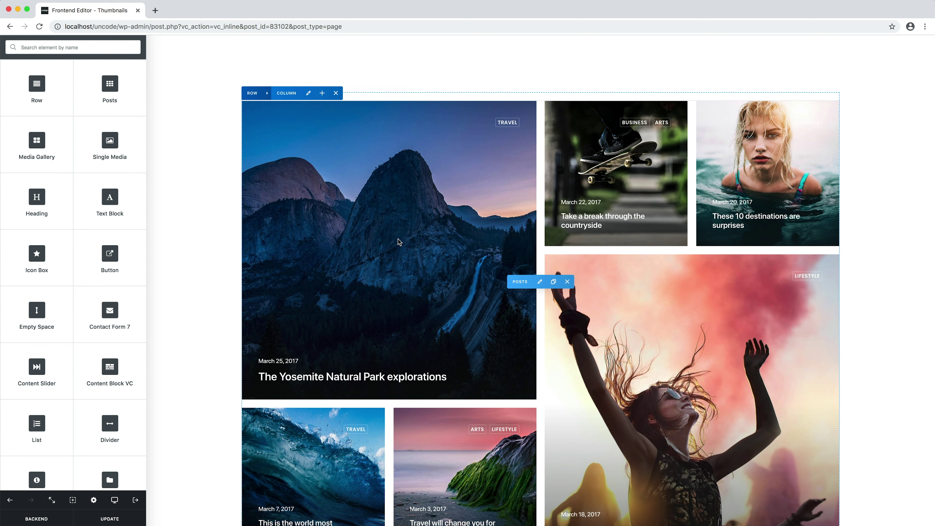
Delete the metro grid row and insert the Blog Carousel Stage Padding wireframe from the Blog category in its place
mouse_move(268, 96)
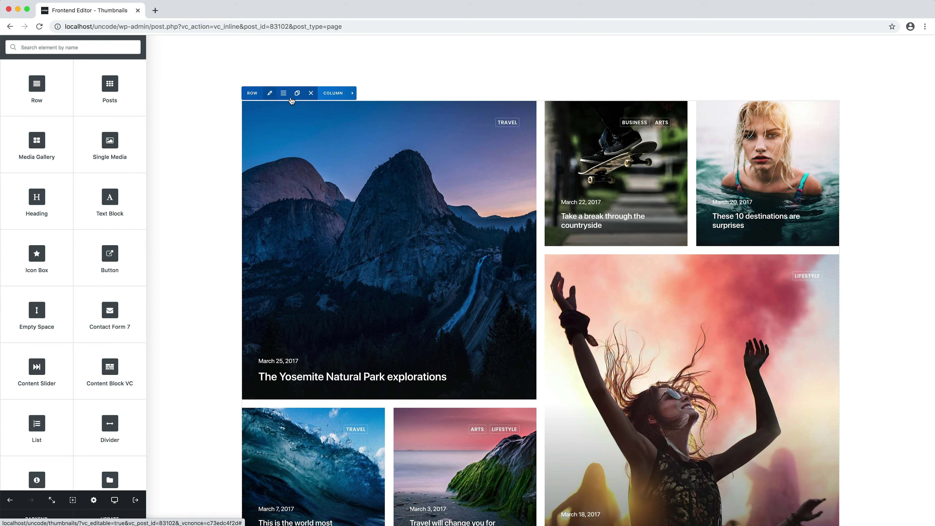
click(311, 94)
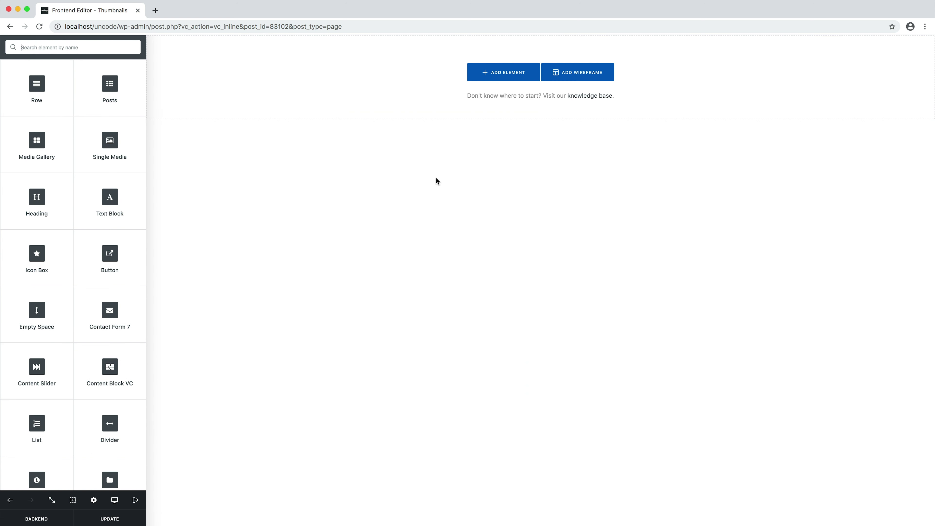
click(609, 68)
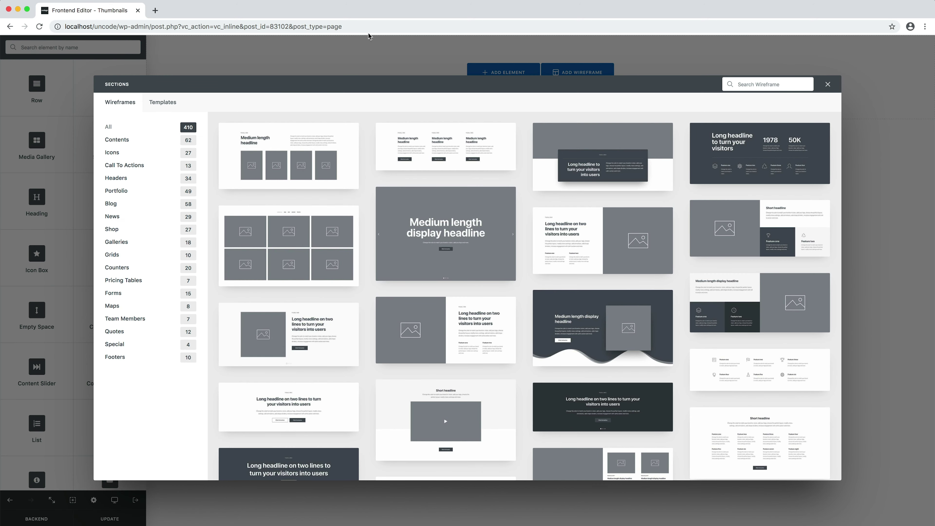
click(149, 210)
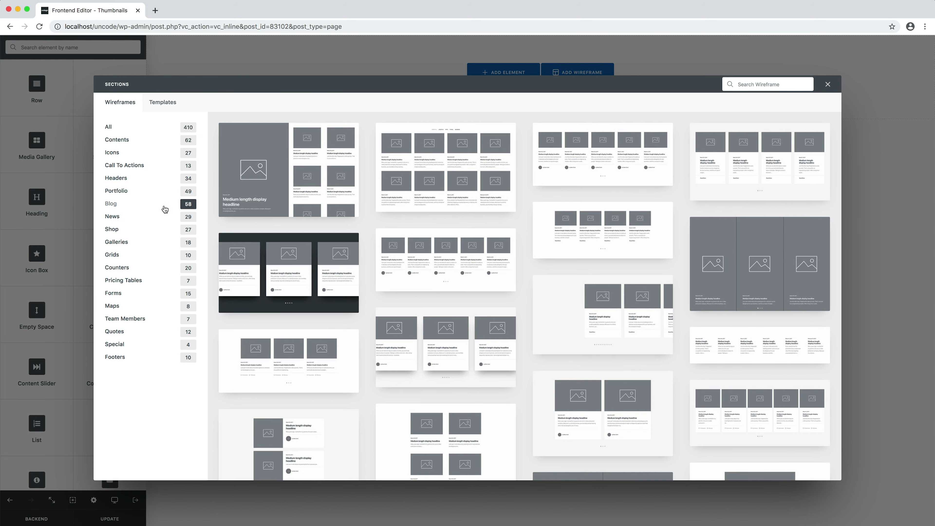
scroll(211, 213, down, 5)
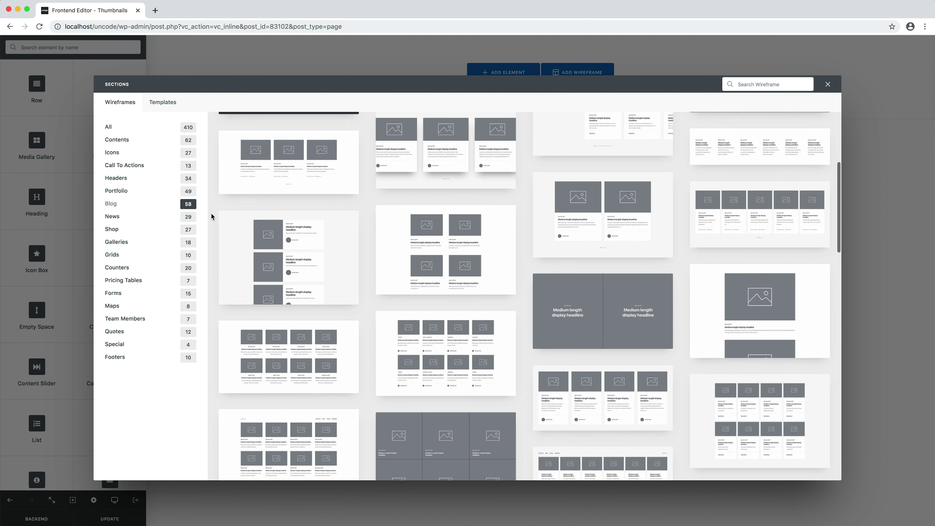
scroll(210, 213, up, 5)
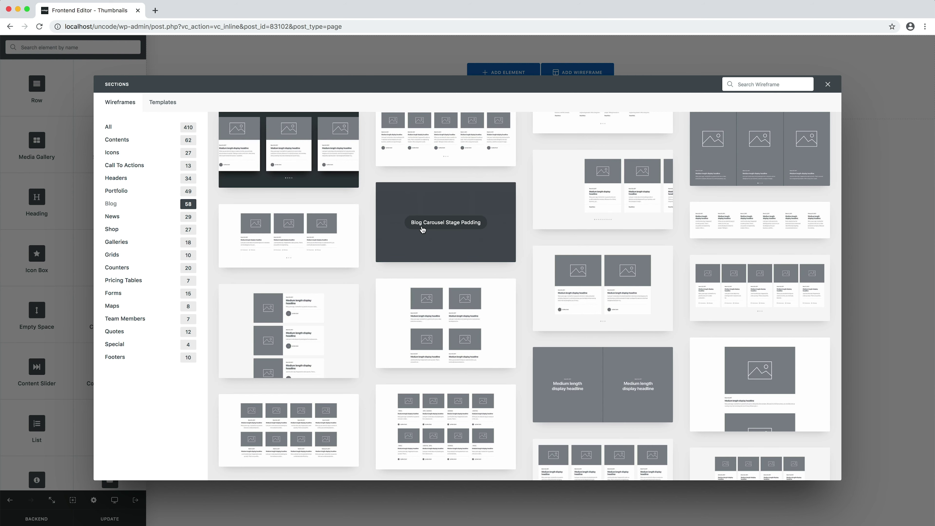
click(423, 229)
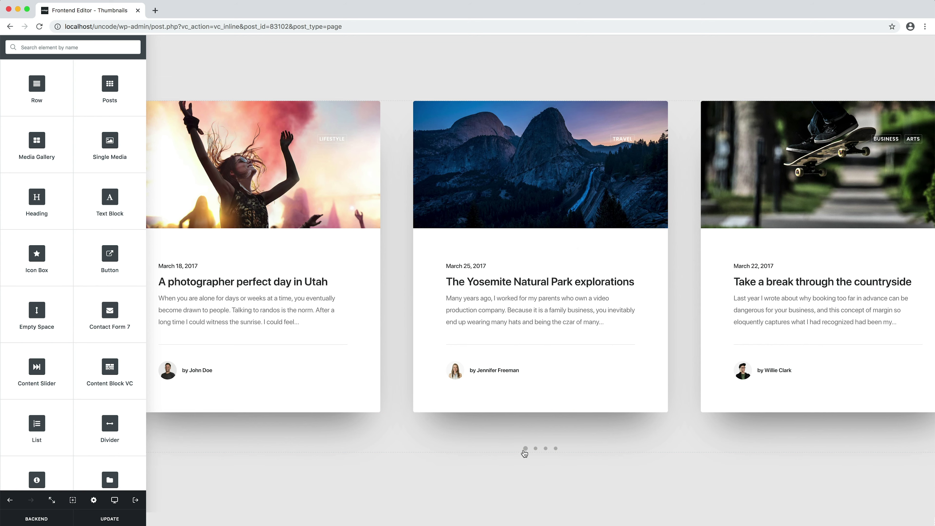
Cycle through all the slides of the inserted post carousel and return to its first slide
click(535, 448)
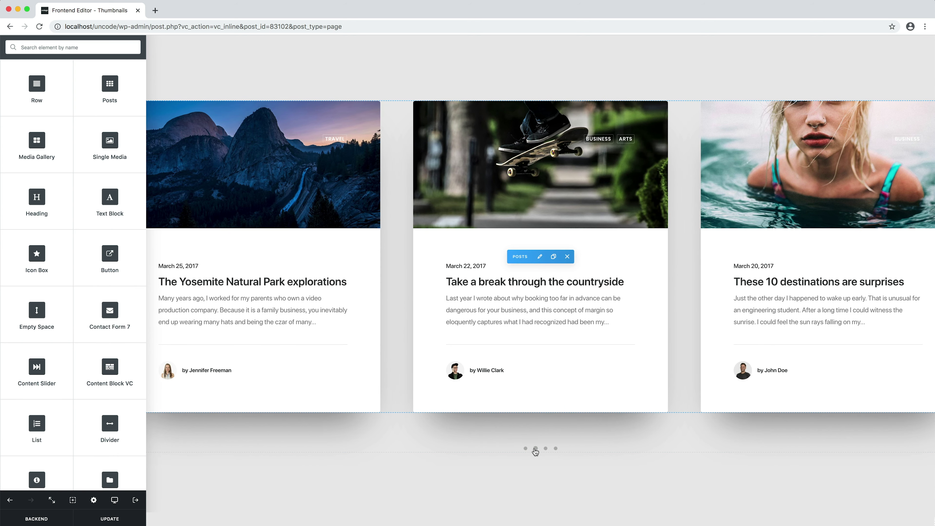
click(546, 449)
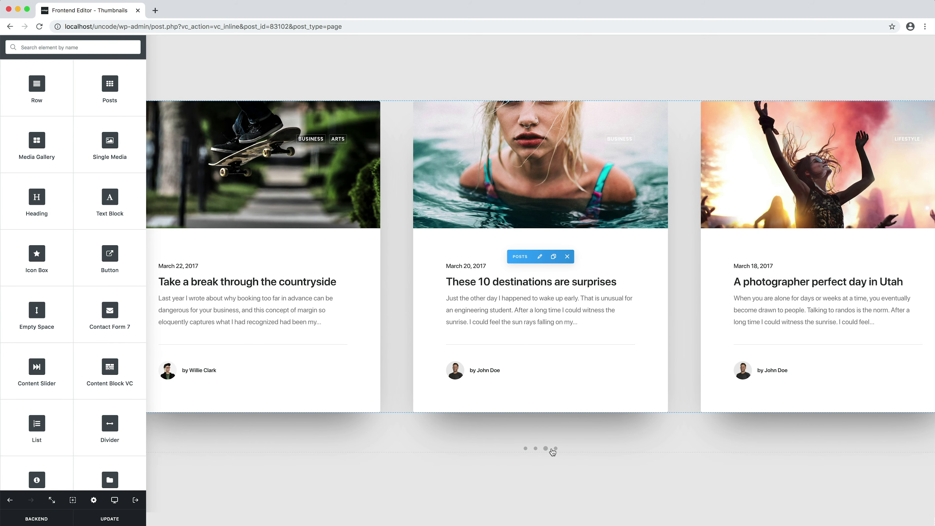
click(555, 448)
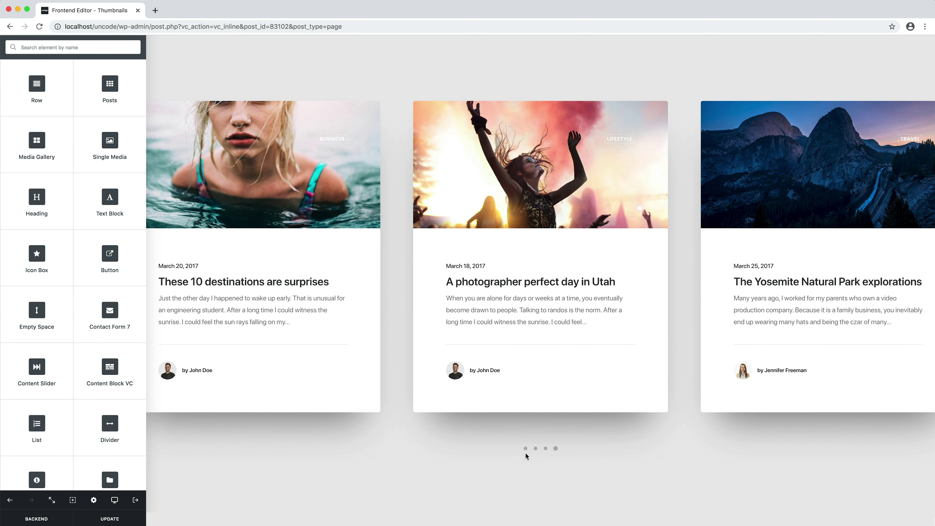
click(525, 448)
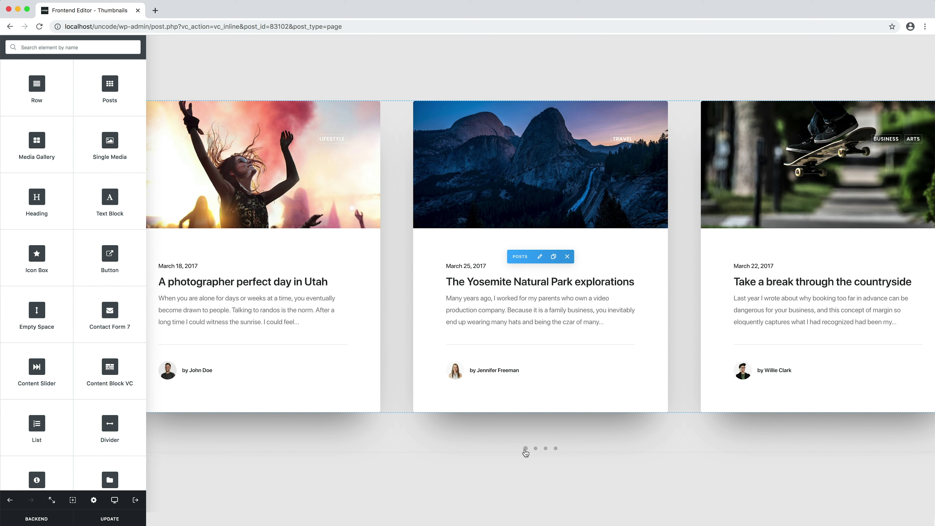